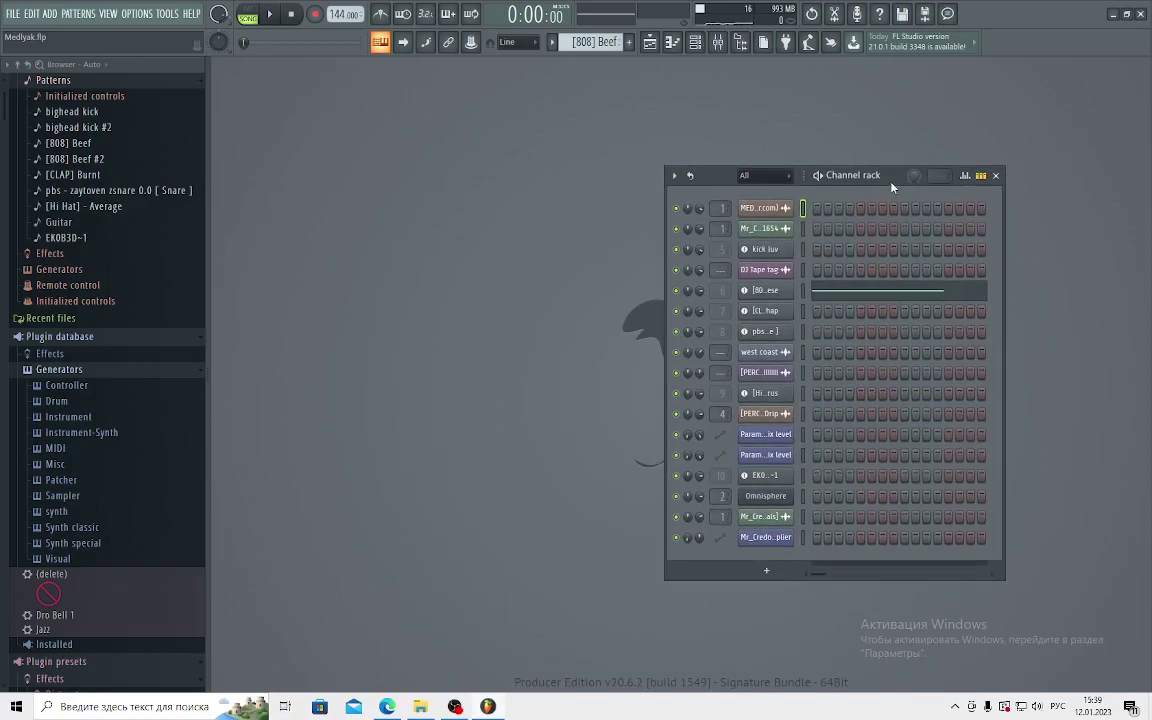
# - Reposition the channel rack, inspect the patch loaded in the Omnisphere channel, and close the plugin window
pyautogui.moveTo(893, 186); pyautogui.dragTo(756, 139)
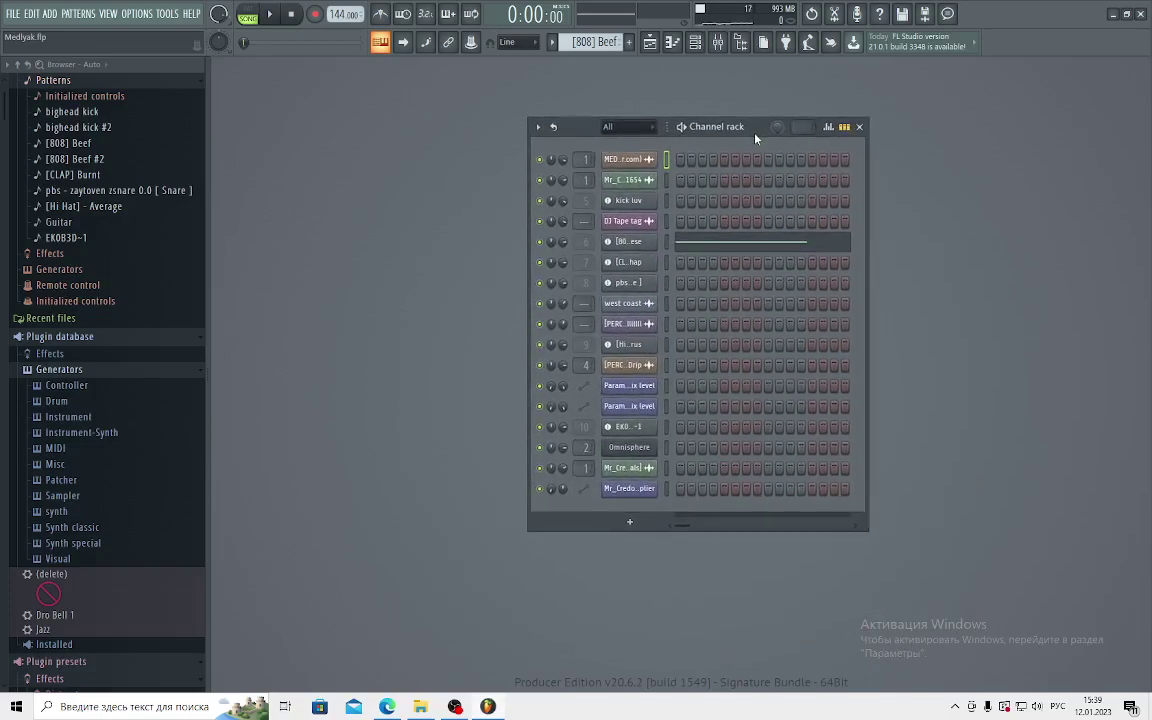
pyautogui.click(667, 221)
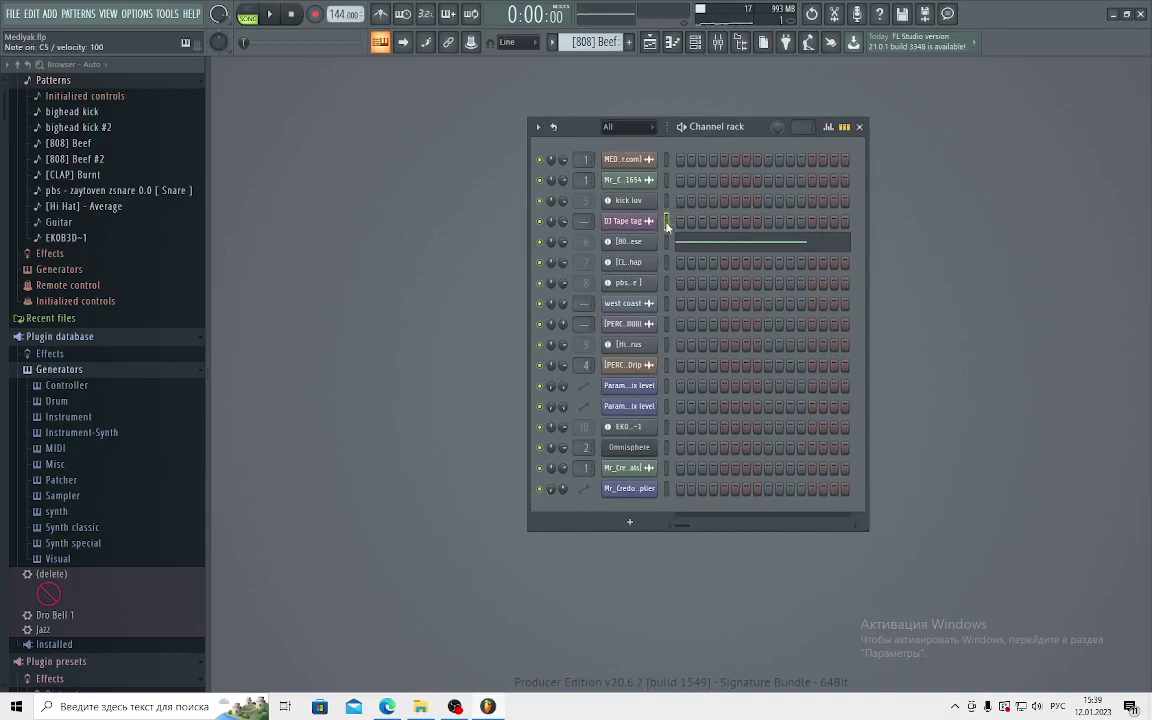
pyautogui.click(668, 304)
pyautogui.click(668, 427)
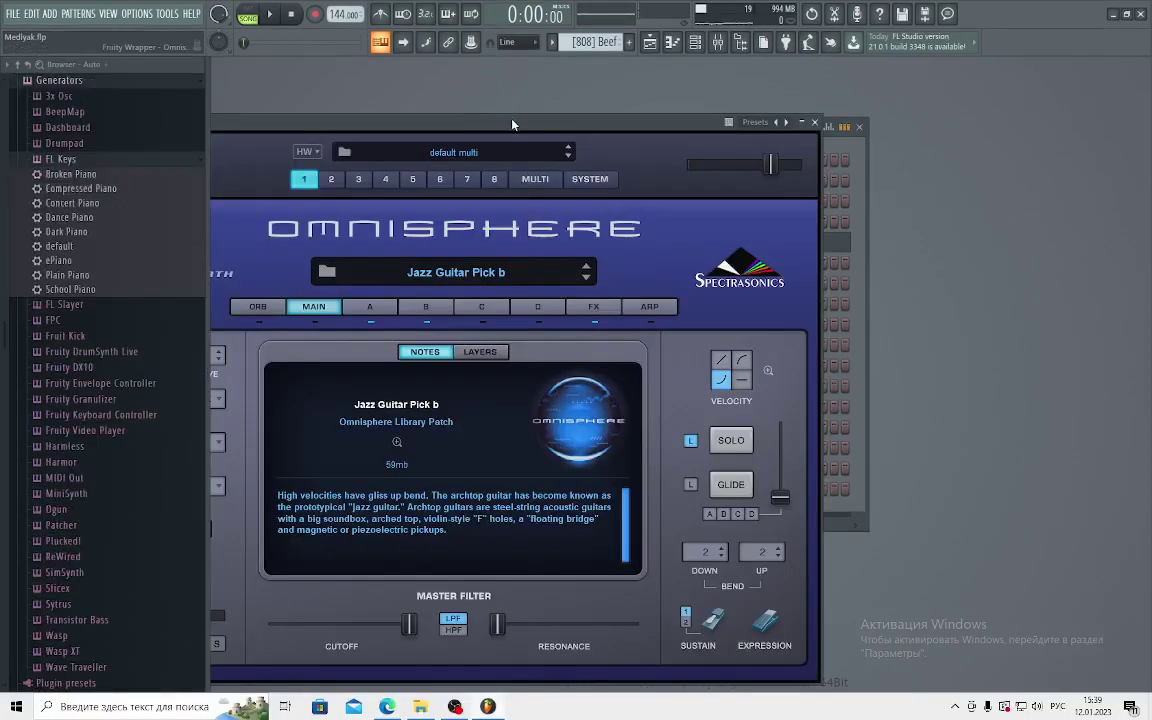
pyautogui.moveTo(512, 124); pyautogui.dragTo(898, 121)
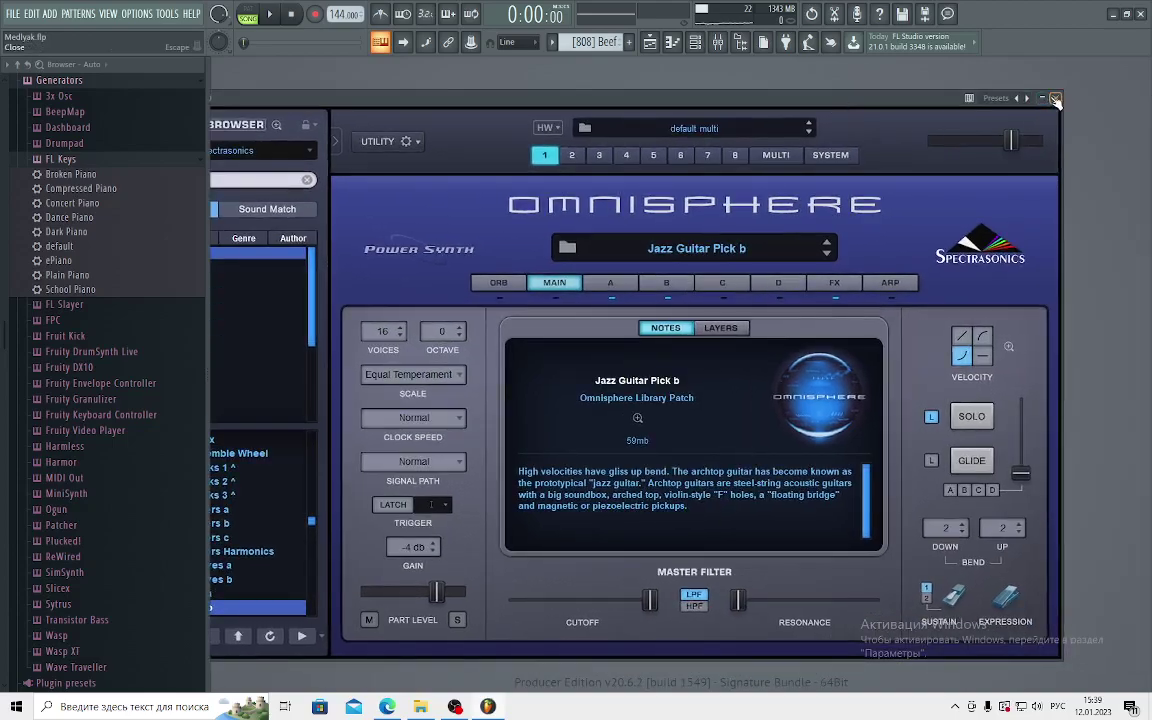
pyautogui.click(1055, 100)
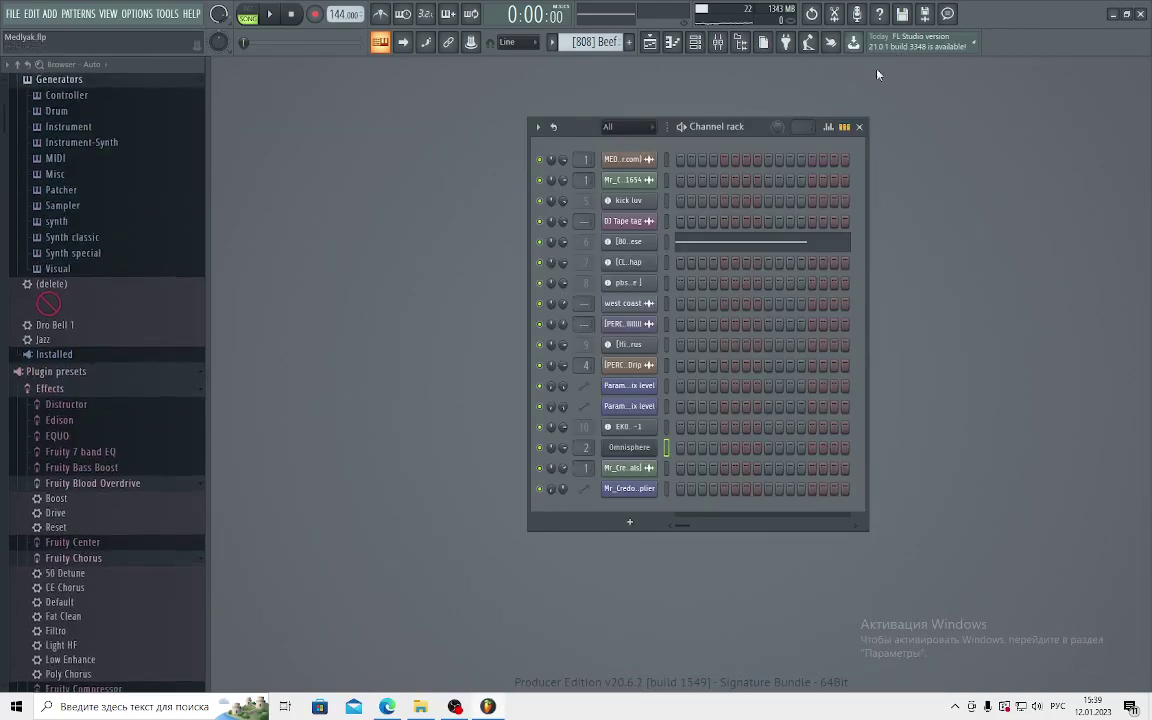
# - Open the Guitar pattern from Track 3 of the playlist in the piano roll, play the melody, and return to the playlist
pyautogui.press('F5')
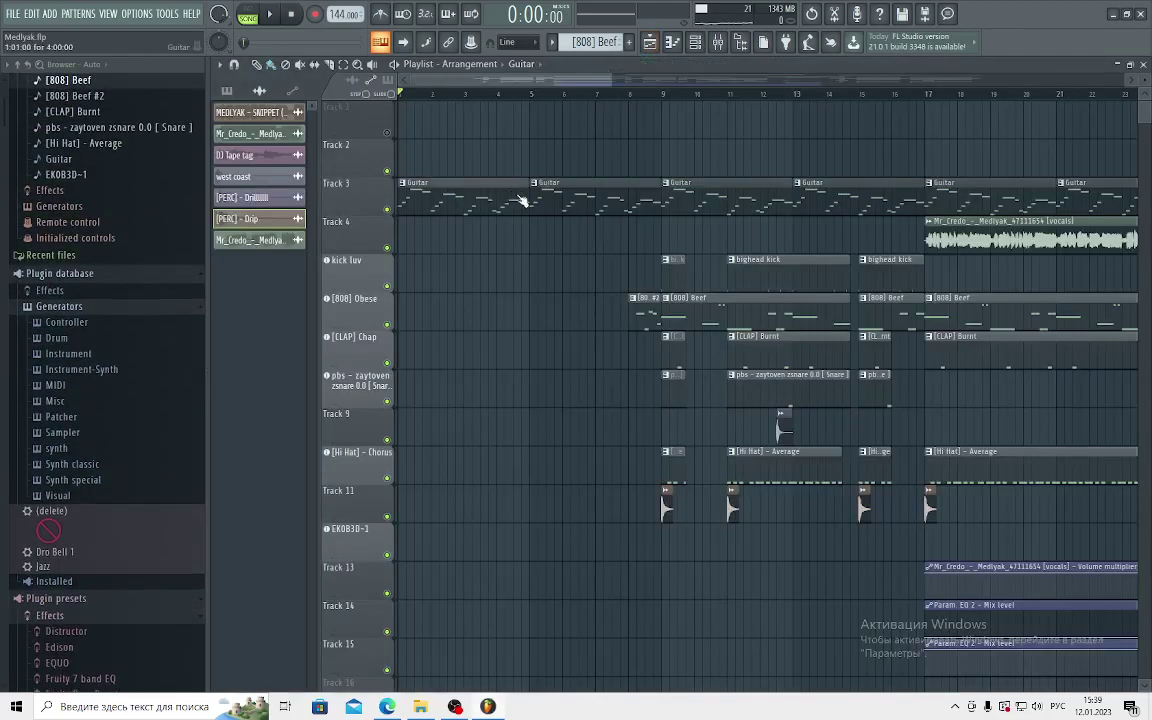
pyautogui.doubleClick(521, 201)
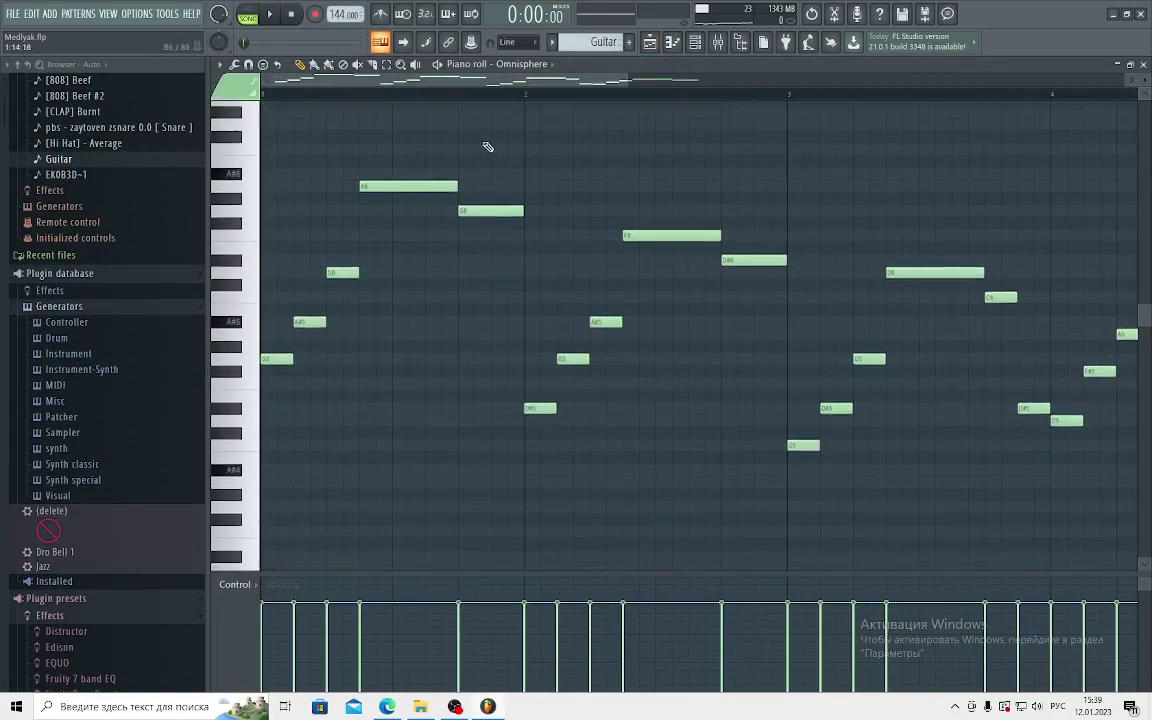
pyautogui.scroll(-3, 710, 100)
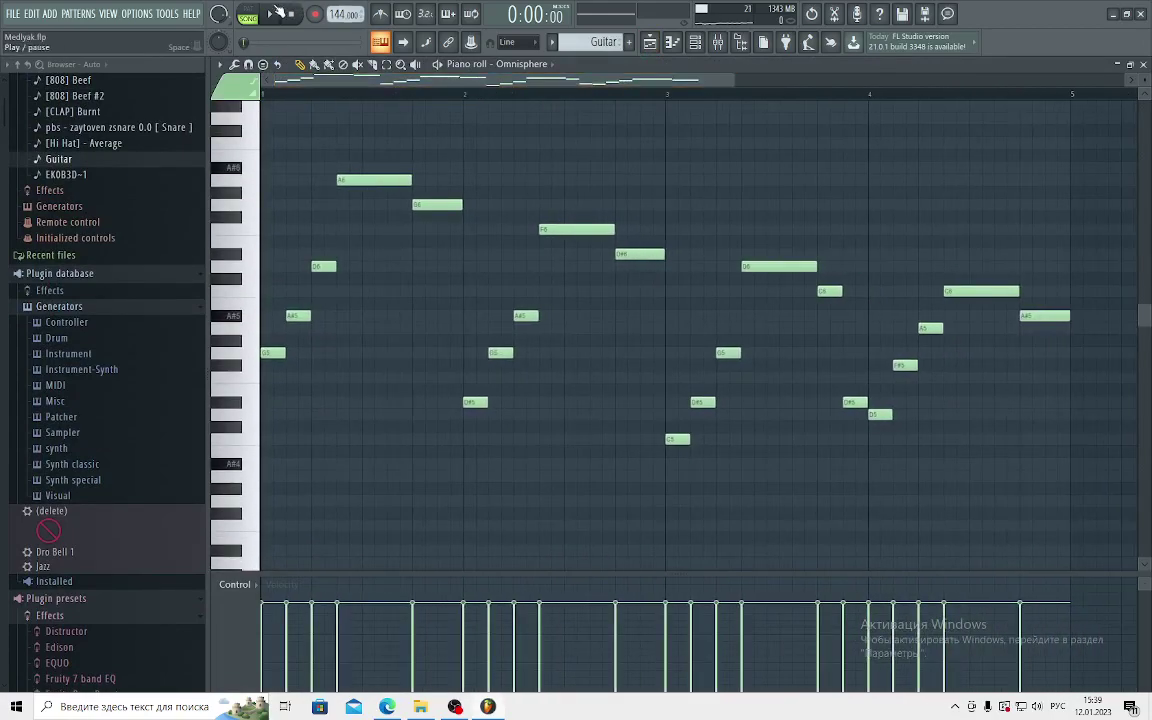
pyautogui.click(264, 13)
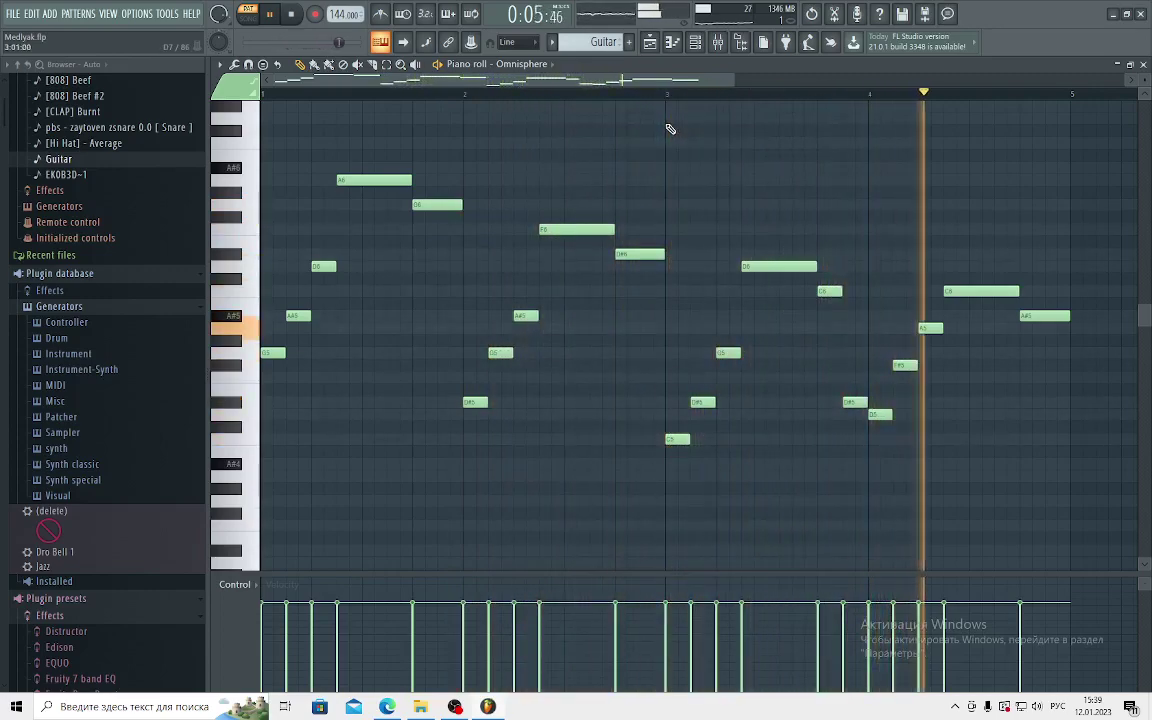
pyautogui.press('space')
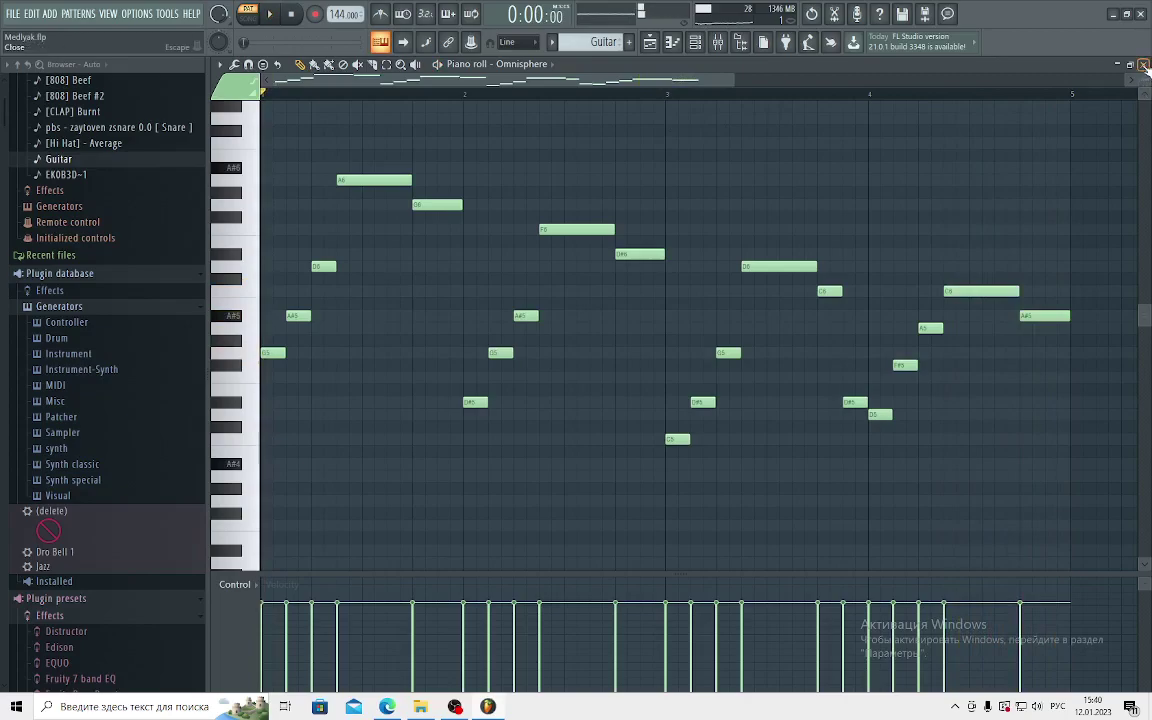
pyautogui.click(1144, 64)
pyautogui.click(857, 128)
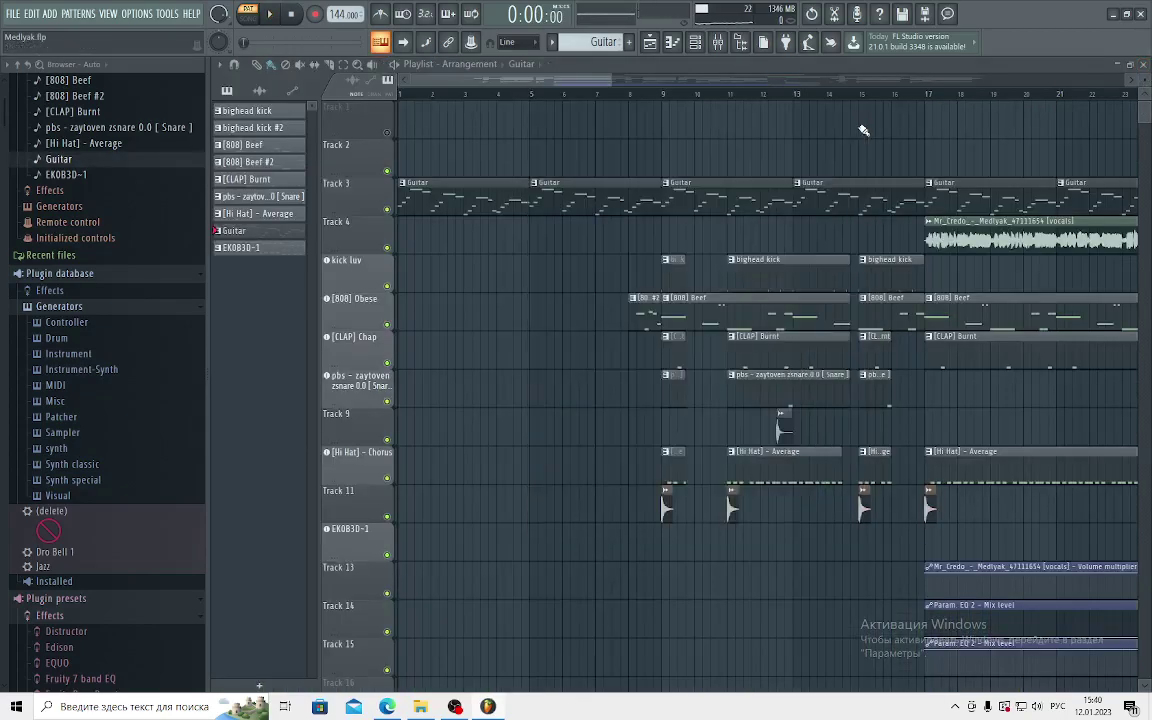
# - Open the bighead kick pattern in the piano roll, select bars 1 through 8, and play the kick notes before returning to the playlist
pyautogui.scroll(-5, 620, 103)
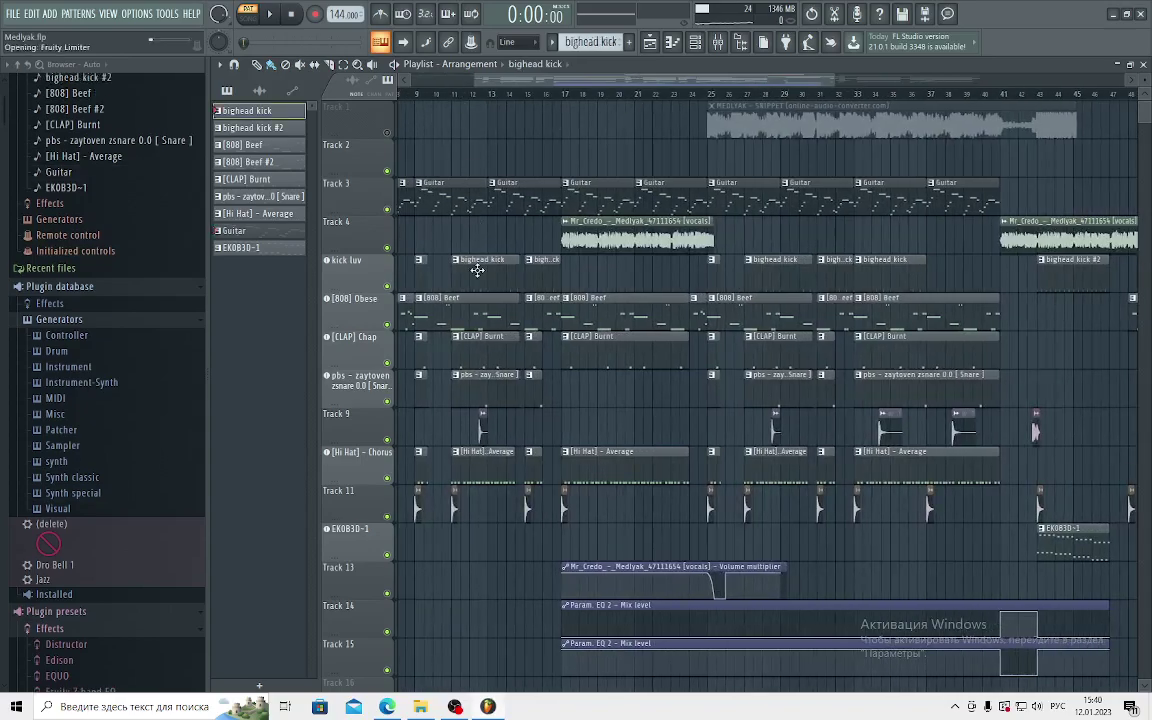
pyautogui.doubleClick(482, 259)
pyautogui.moveTo(681, 95); pyautogui.dragTo(232, 100)
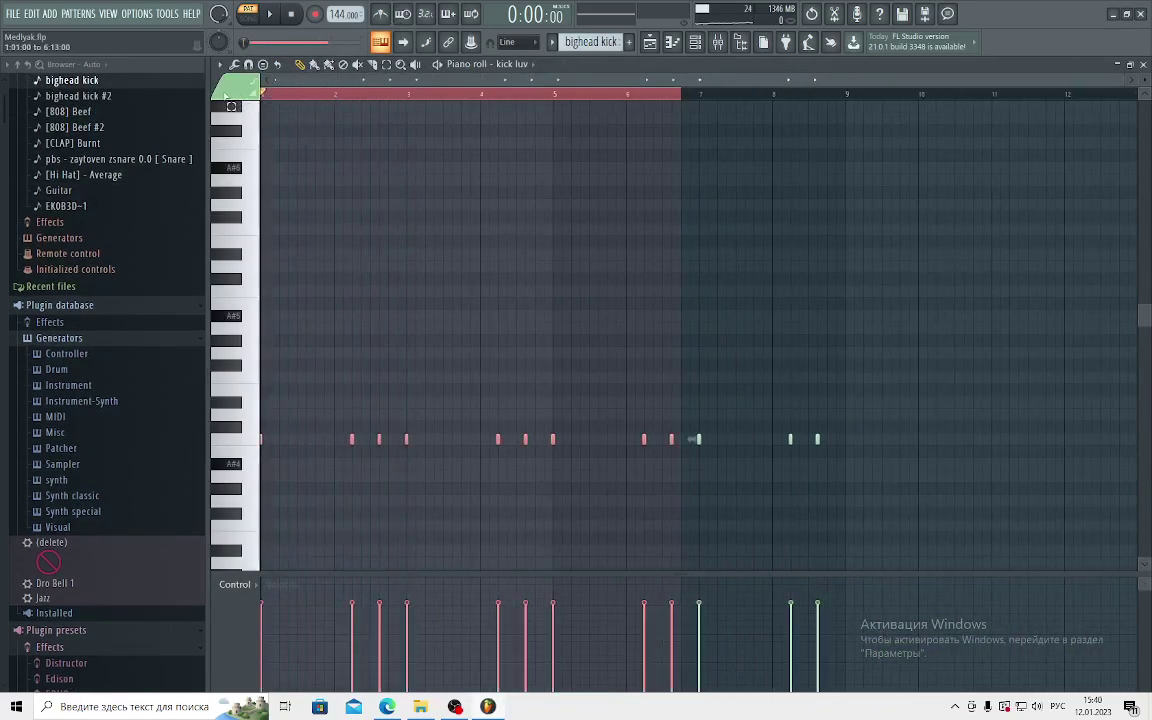
pyautogui.scroll(1, 688, 107)
pyautogui.moveTo(688, 107); pyautogui.dragTo(836, 130)
pyautogui.hotkey('ctrl', 'd')
pyautogui.moveTo(930, 511); pyautogui.dragTo(895, 440)
pyautogui.press('space')
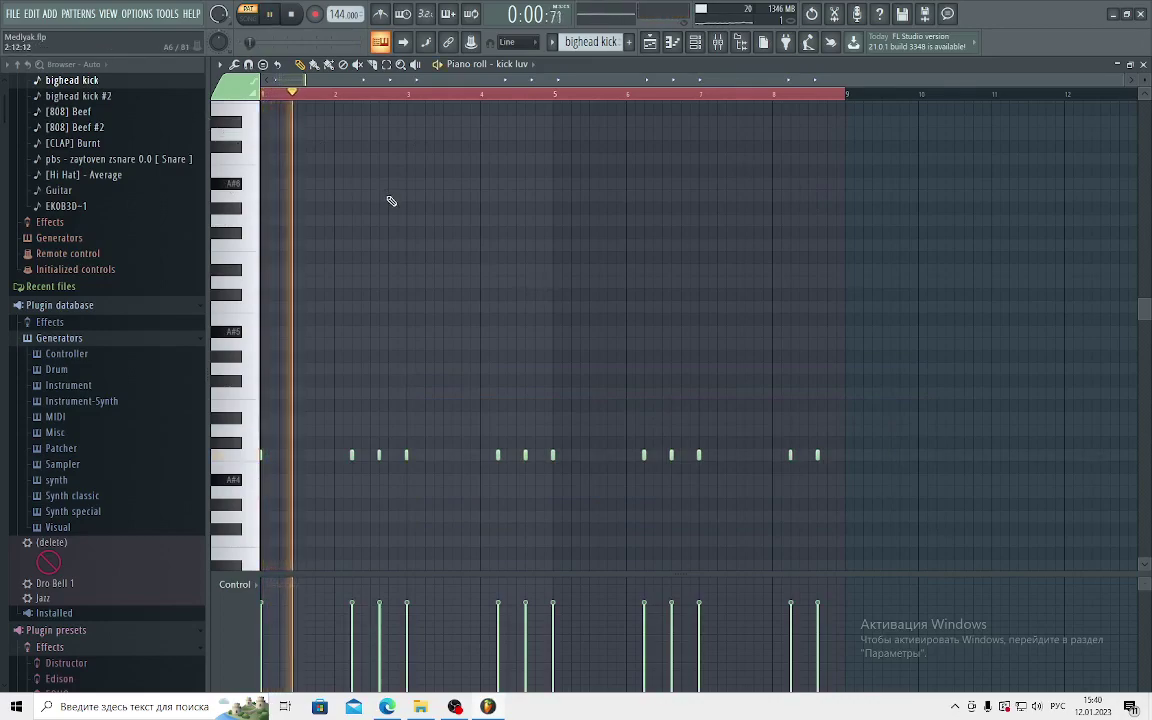
pyautogui.scroll(-2, 391, 199)
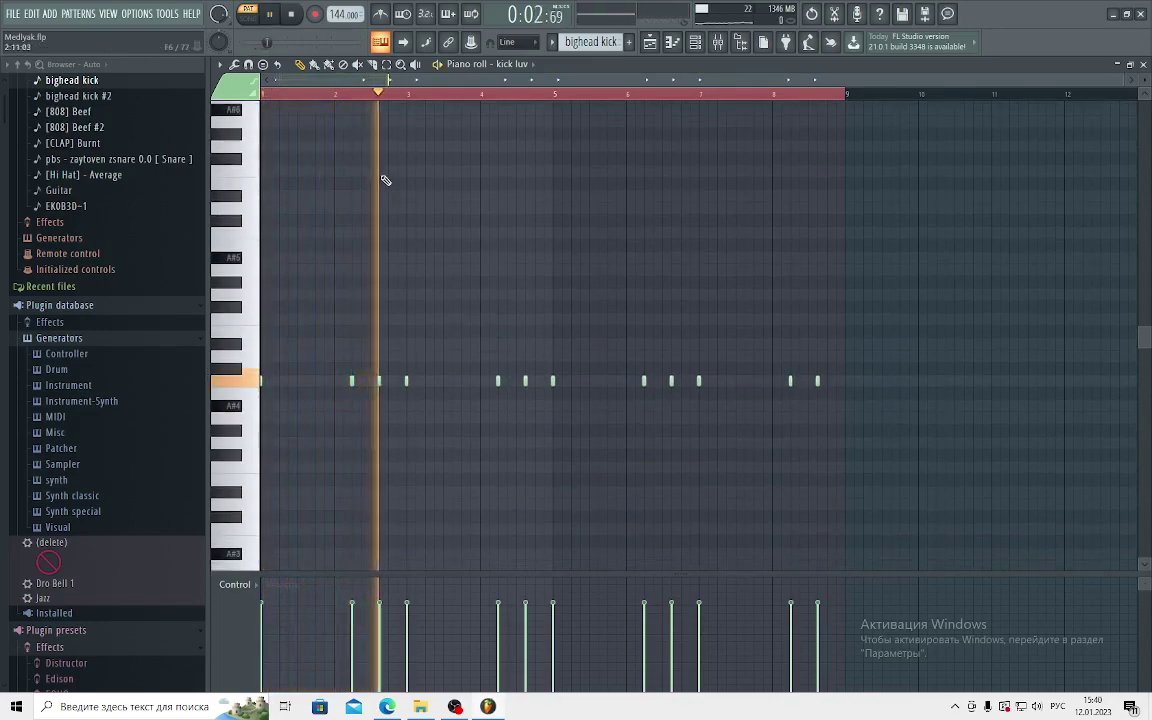
pyautogui.click(1144, 64)
pyautogui.press('space')
# - Open the [808] Beef pattern in the piano roll, play its bass line, and return to the playlist
pyautogui.doubleClick(453, 313)
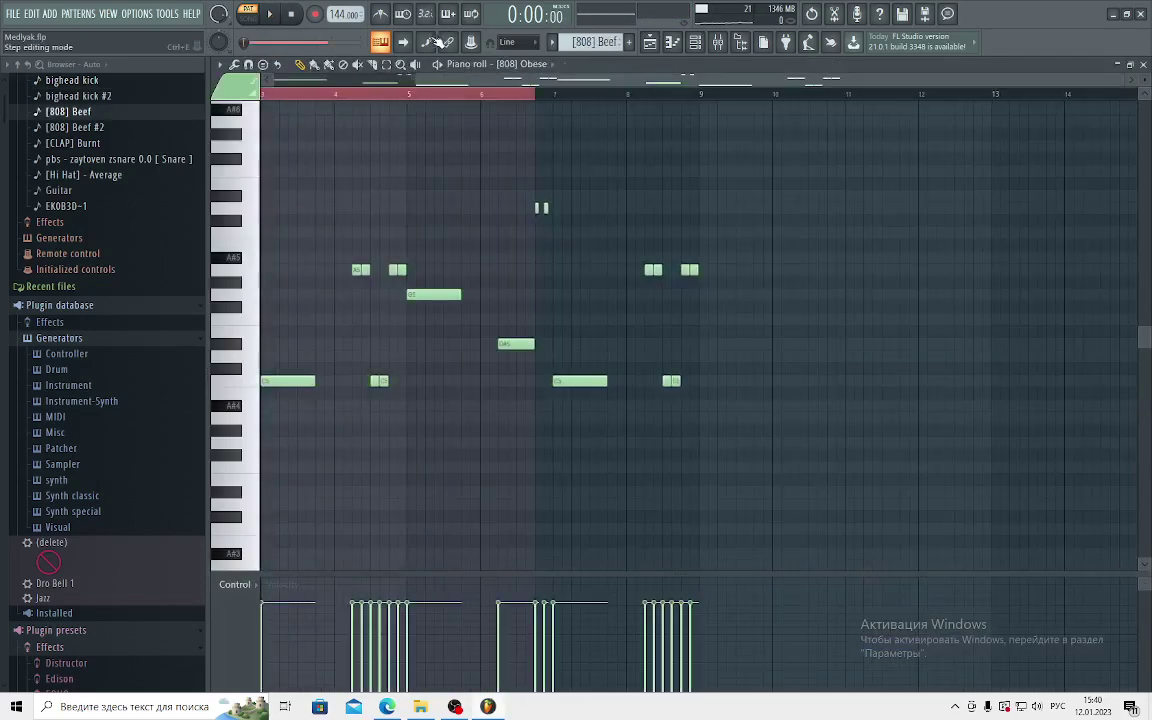
pyautogui.press('space')
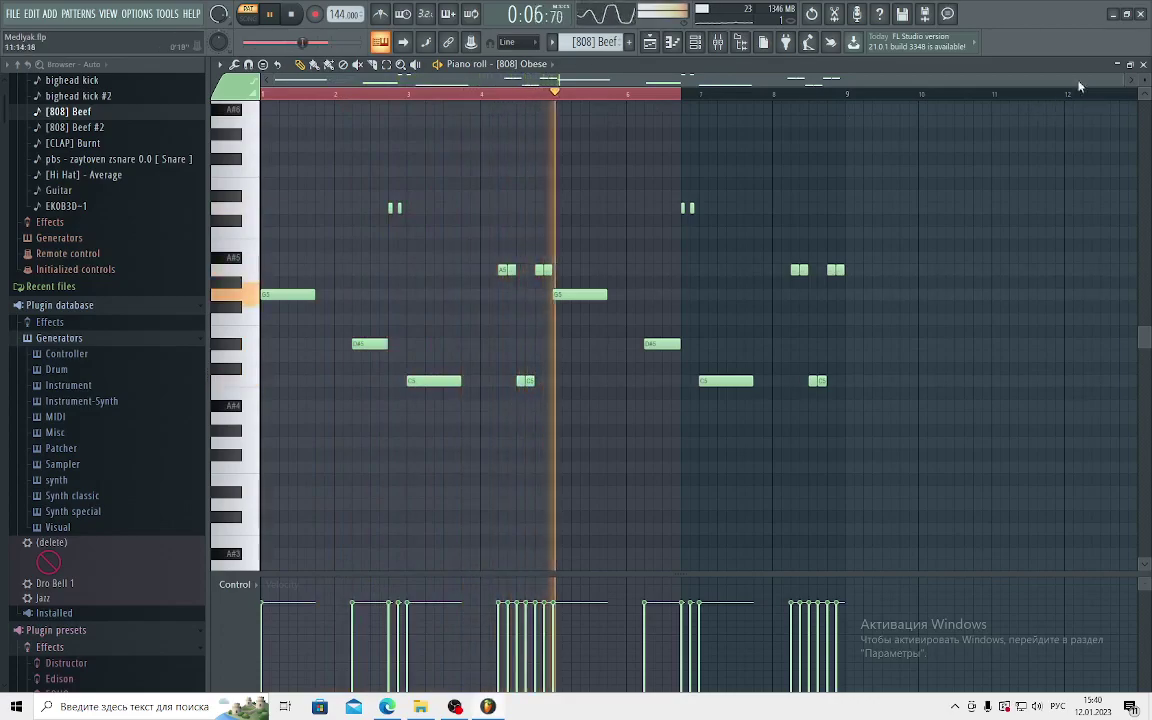
pyautogui.press('space')
pyautogui.press('F5')
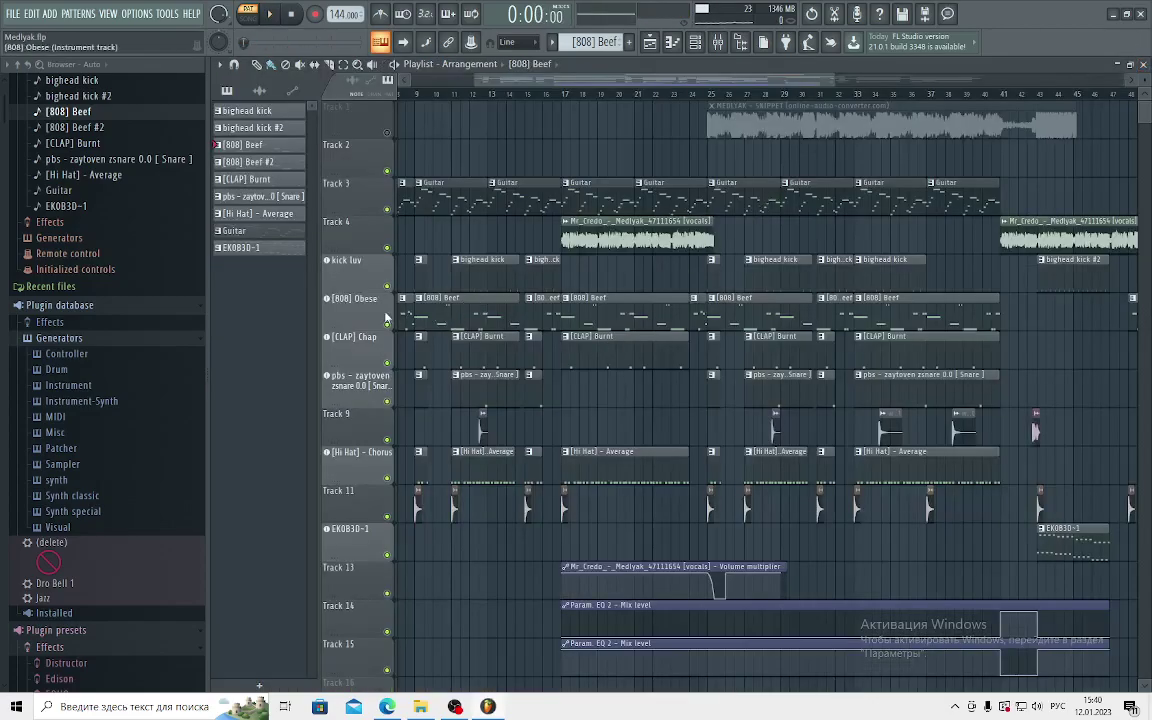
# - Open the [808] Beef #2 pattern, select its notes in bar 8, and play that bar before closing the piano roll
pyautogui.scroll(3, 477, 103)
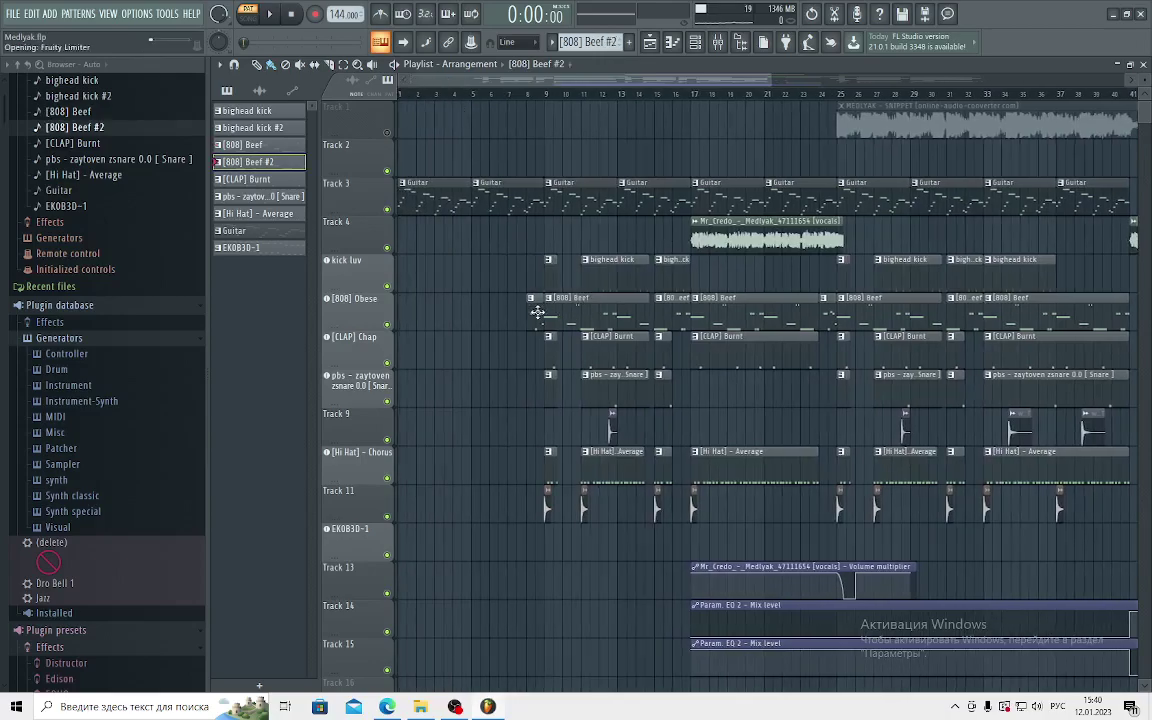
pyautogui.press('F7')
pyautogui.scroll(7, 430, 88)
pyautogui.scroll(-3, 553, 108)
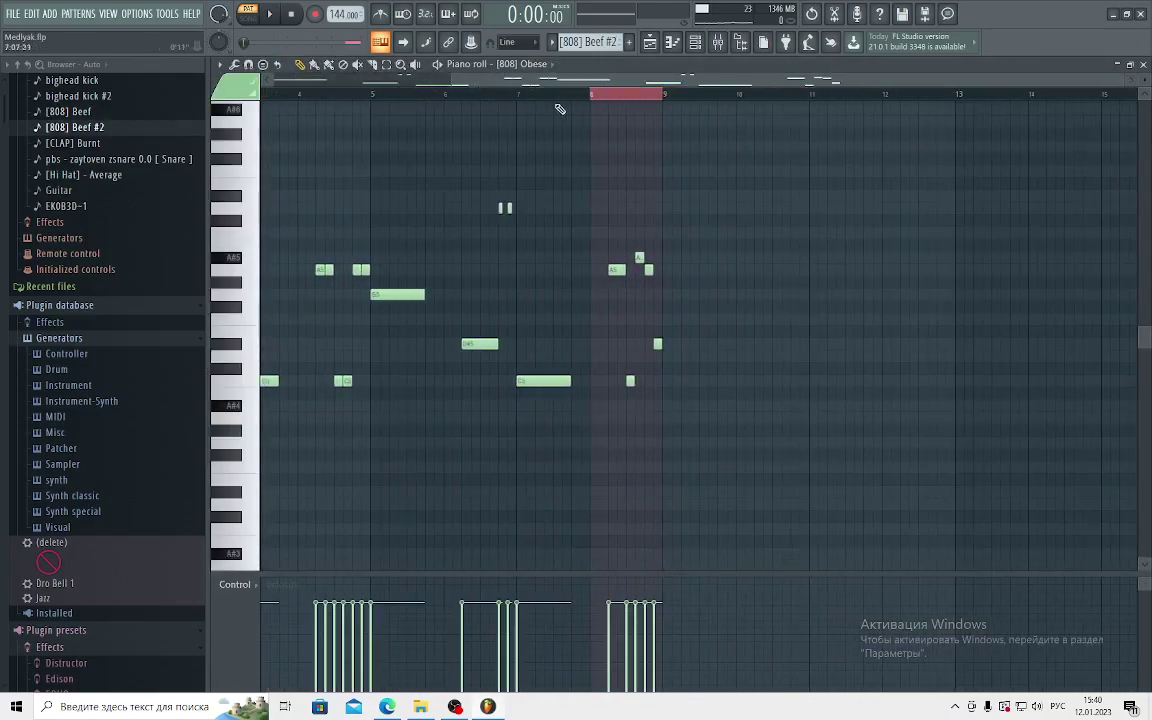
pyautogui.moveTo(662, 356); pyautogui.dragTo(586, 219)
pyautogui.press('space')
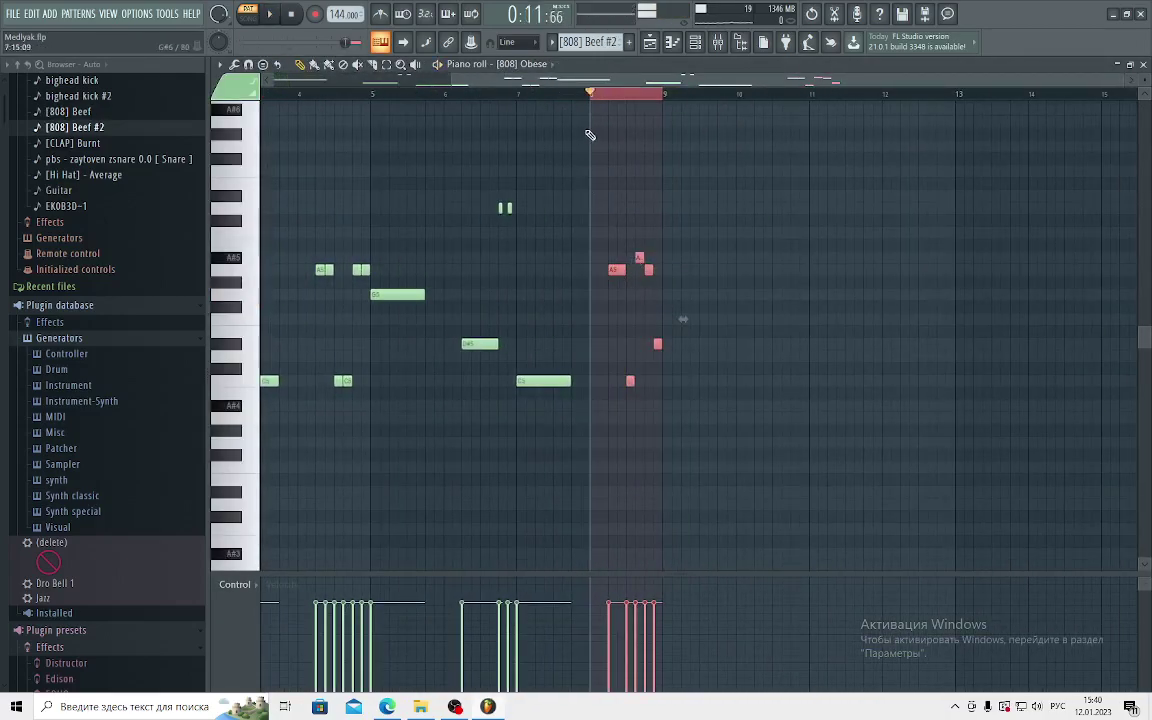
pyautogui.press('space')
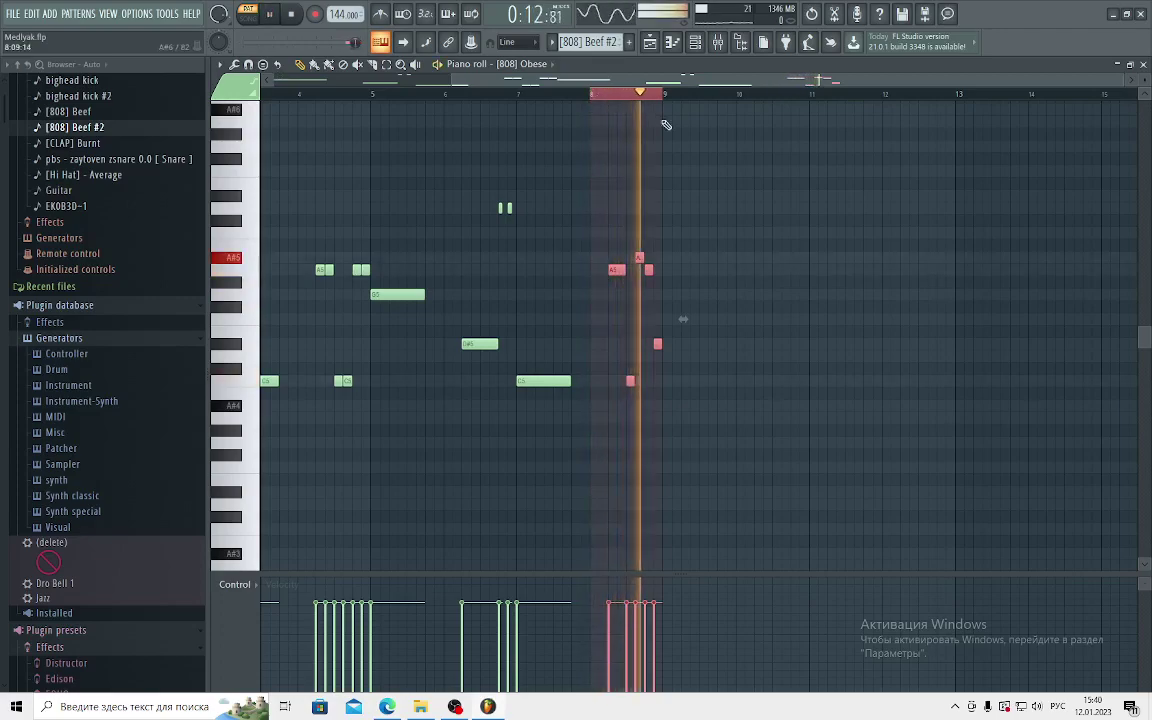
pyautogui.press('space')
pyautogui.scroll(1, 683, 320)
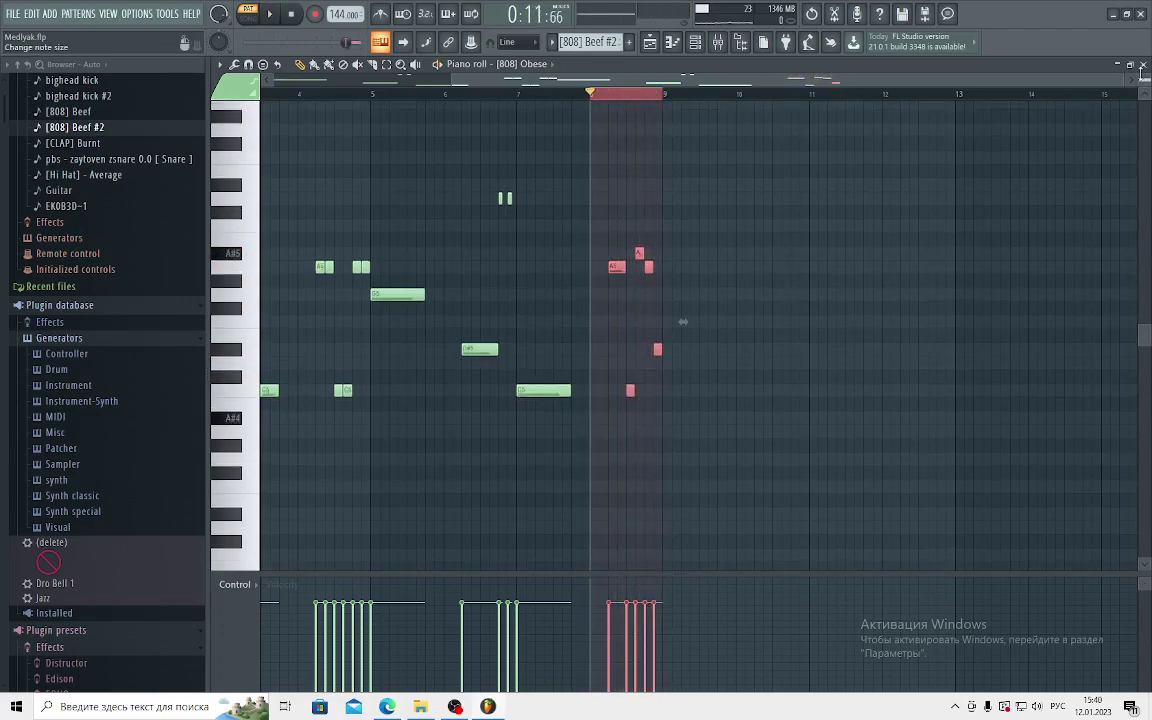
pyautogui.click(1144, 66)
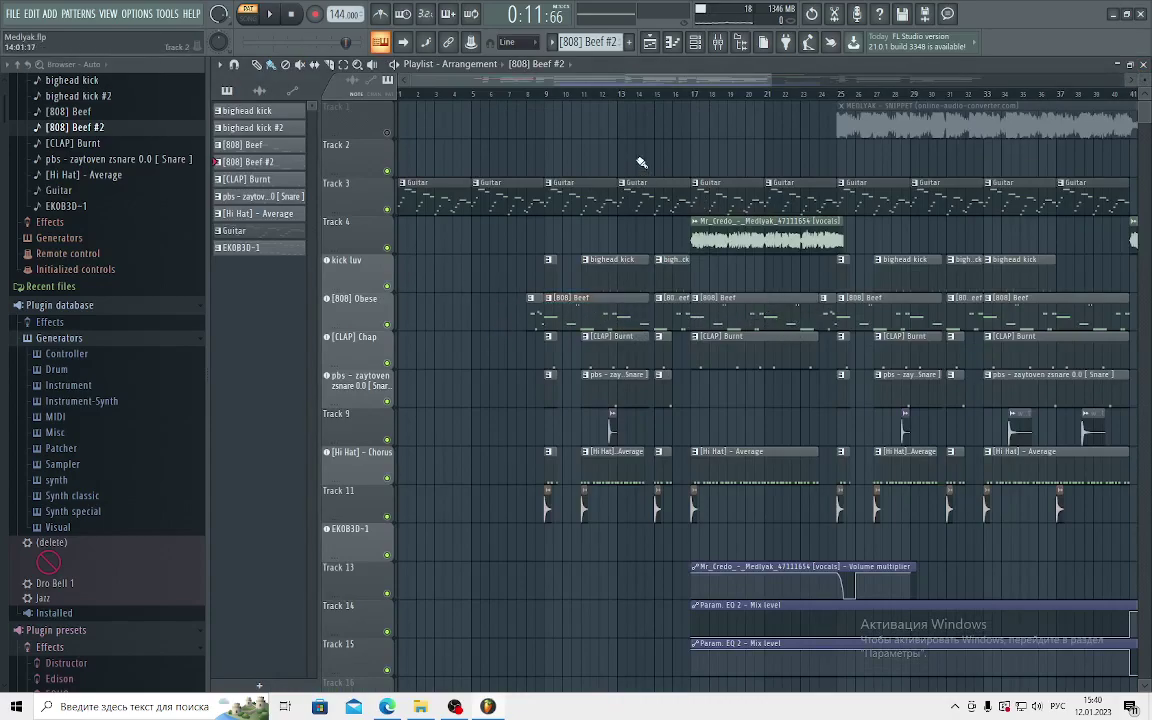
# - Open the [CLAP] Burnt pattern, extend the time selection over bars 1 through 8, and play the claps before returning to the playlist
pyautogui.scroll(5, 641, 165)
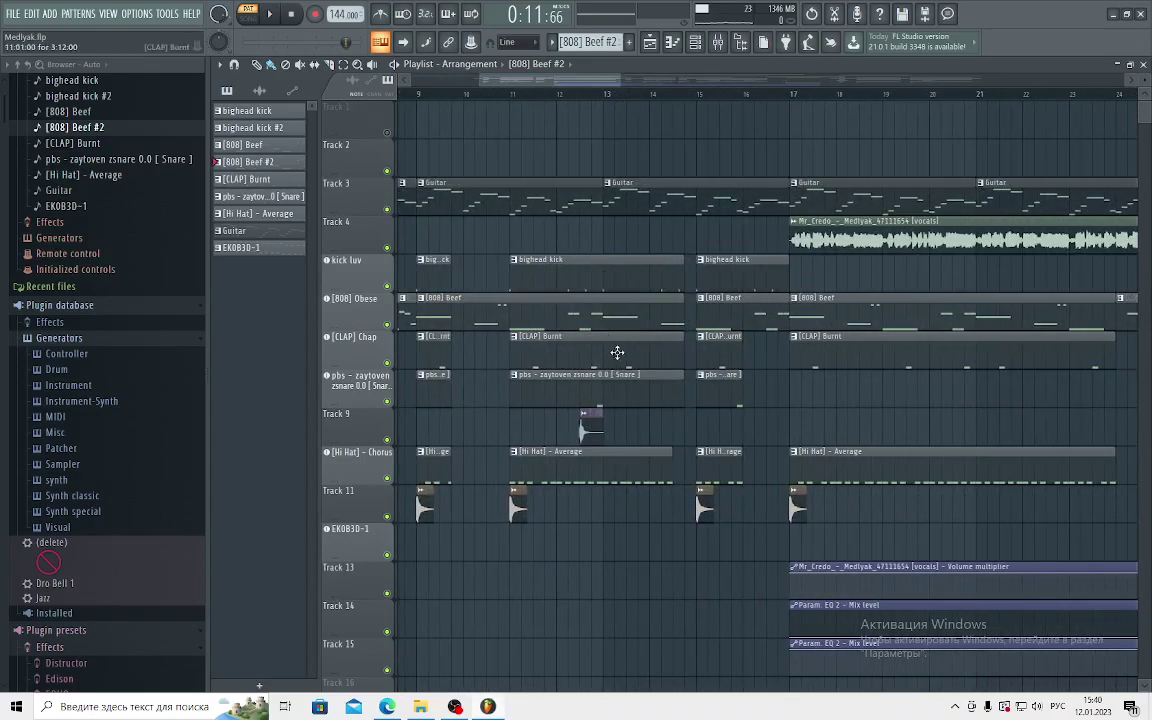
pyautogui.doubleClick(617, 352)
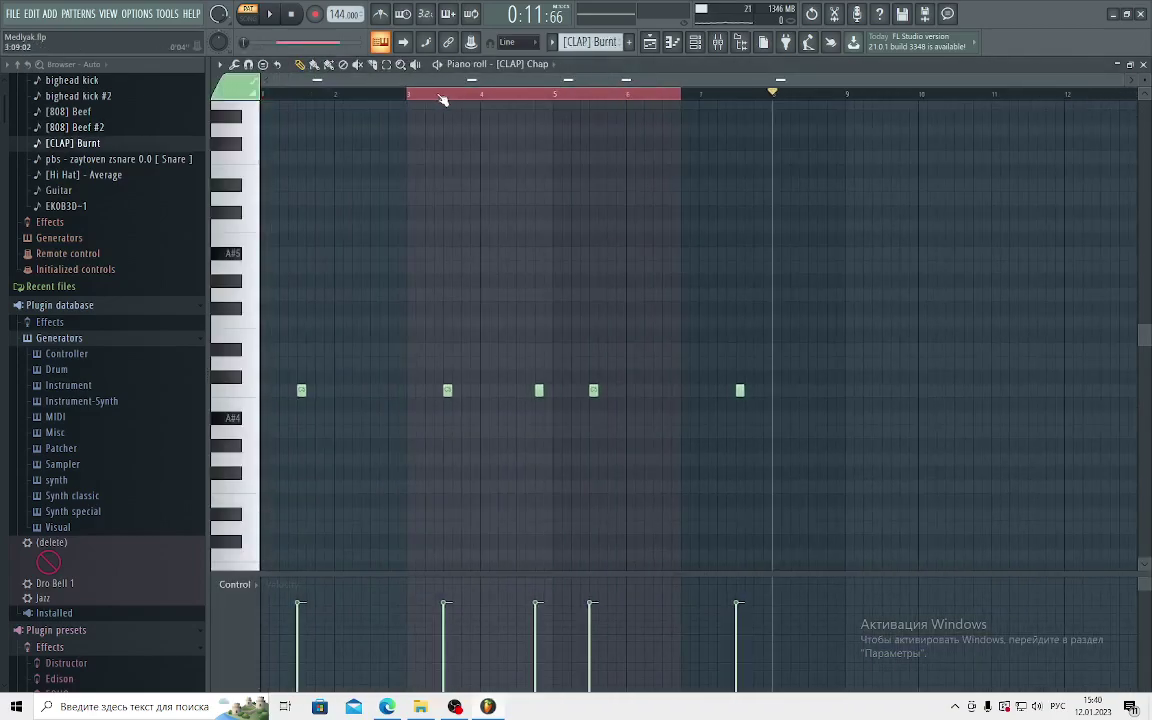
pyautogui.moveTo(443, 99); pyautogui.dragTo(150, 97)
pyautogui.press('space')
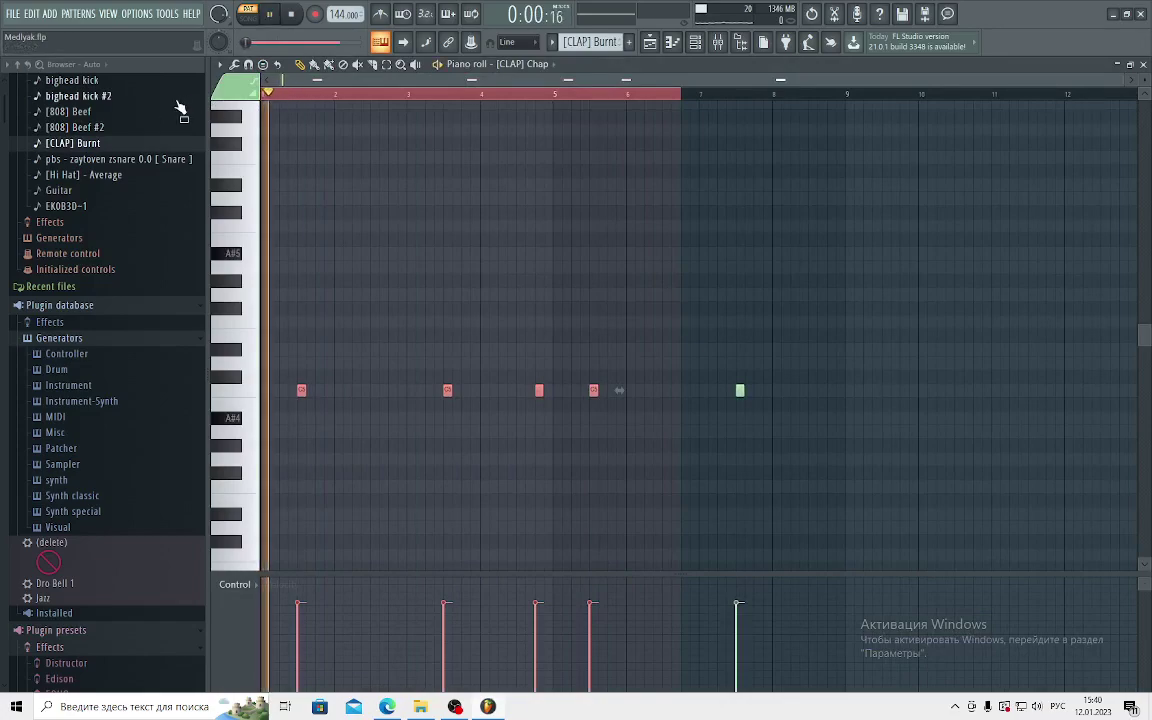
pyautogui.moveTo(672, 104); pyautogui.dragTo(854, 108)
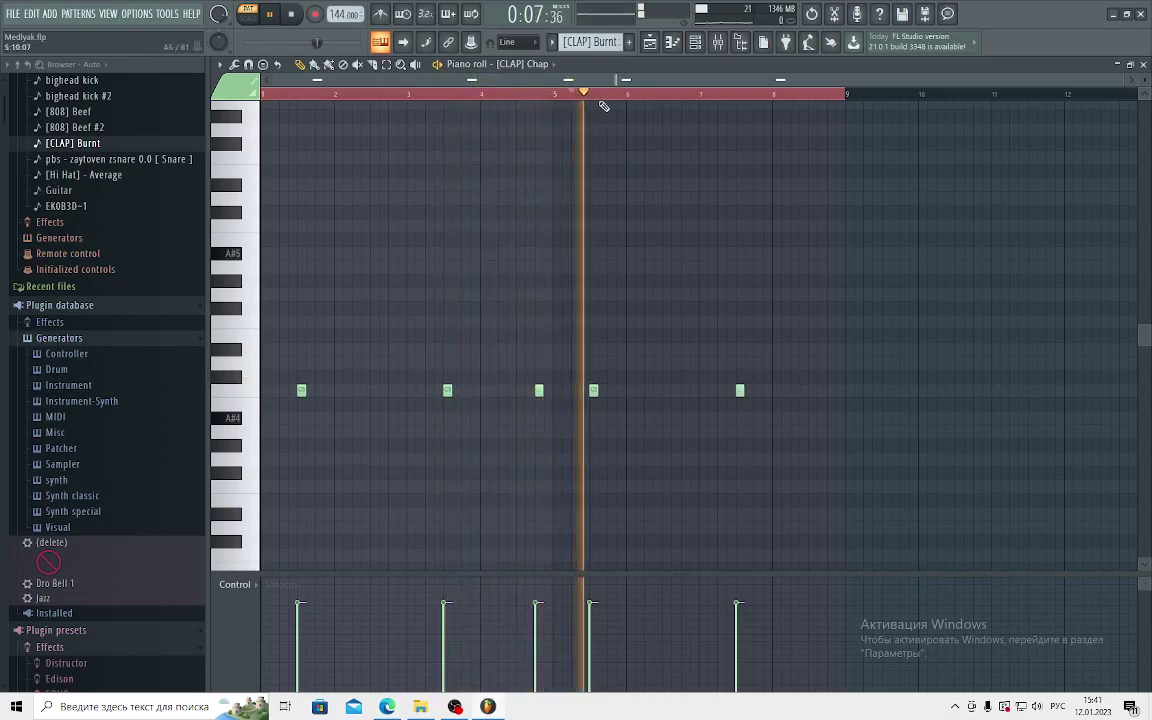
pyautogui.press('space')
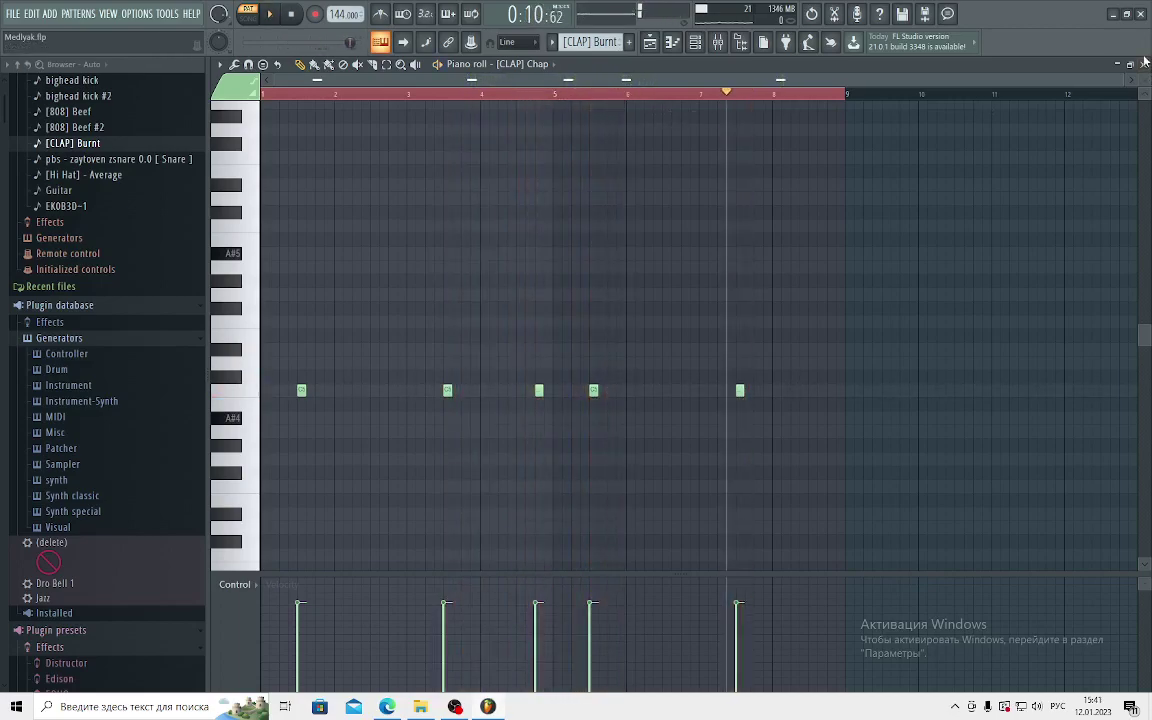
pyautogui.press('F5')
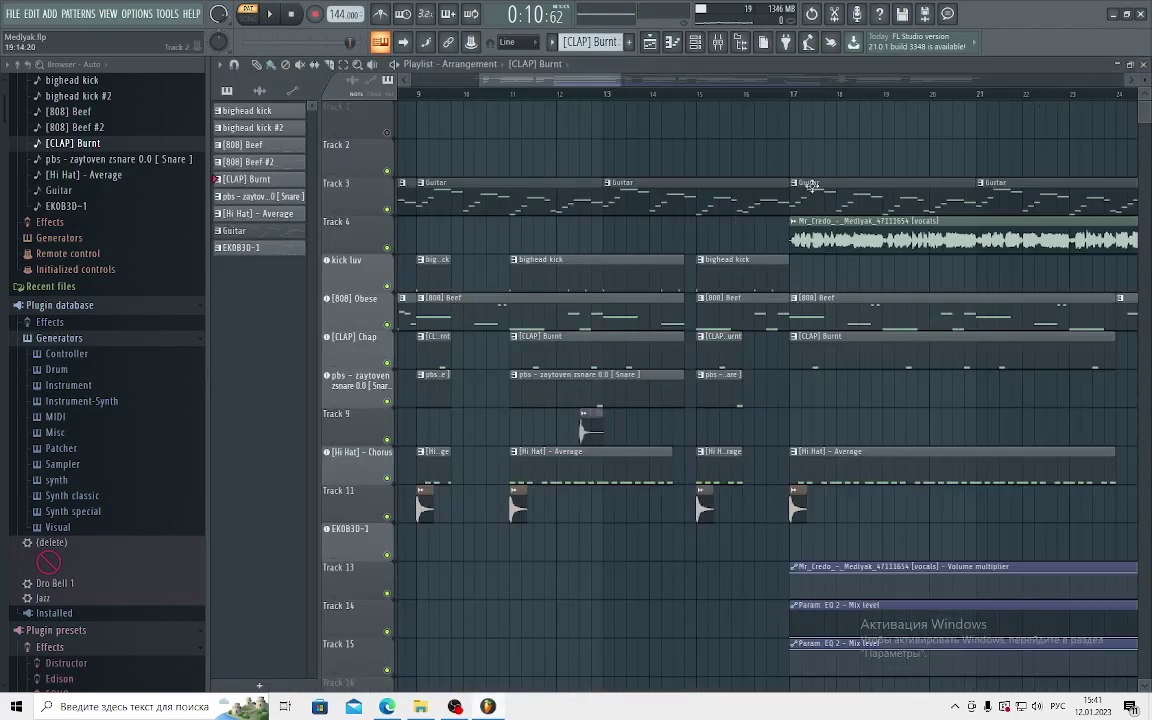
# - Open the zaytoven snare pattern, extend the time selection to the end of bar 8, play the snare hits, and close the piano roll
pyautogui.doubleClick(561, 382)
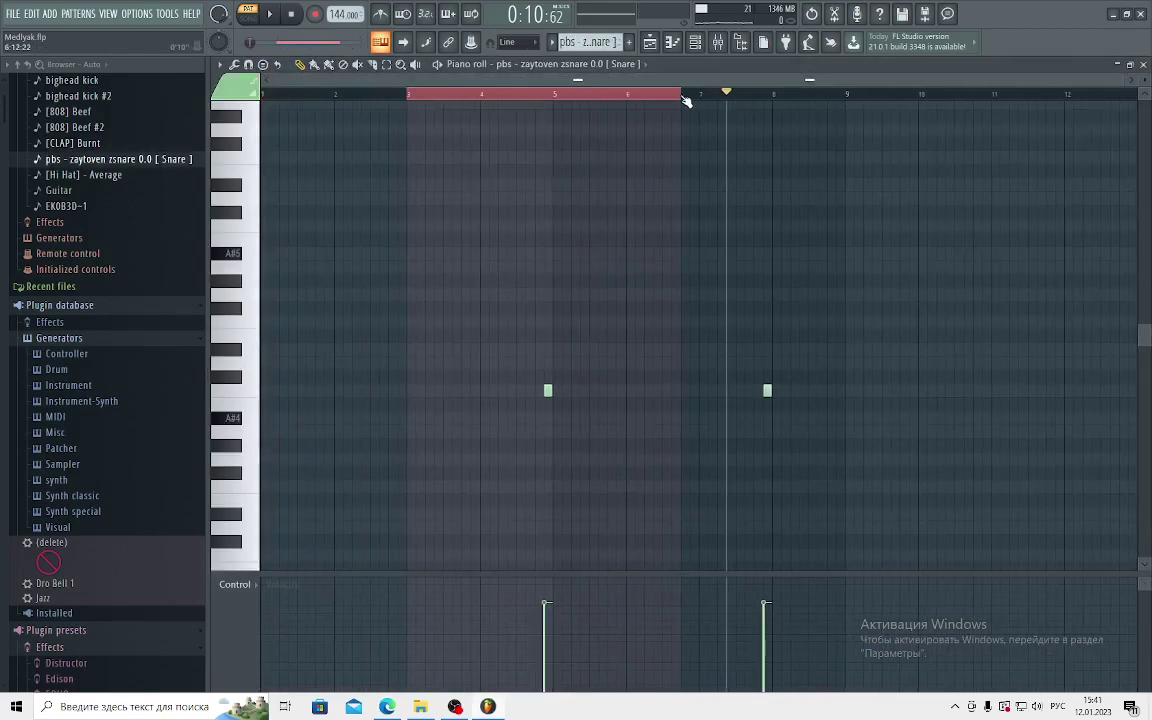
pyautogui.moveTo(686, 101); pyautogui.dragTo(865, 120)
pyautogui.press('space')
pyautogui.click(747, 95)
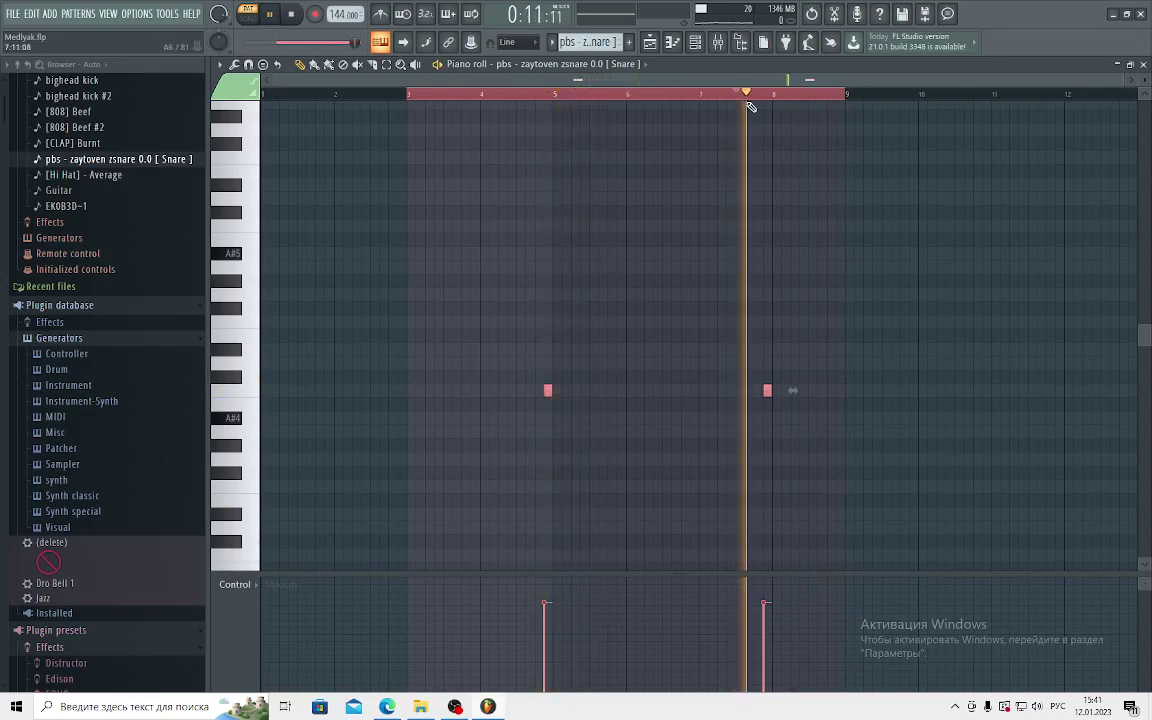
pyautogui.press('space')
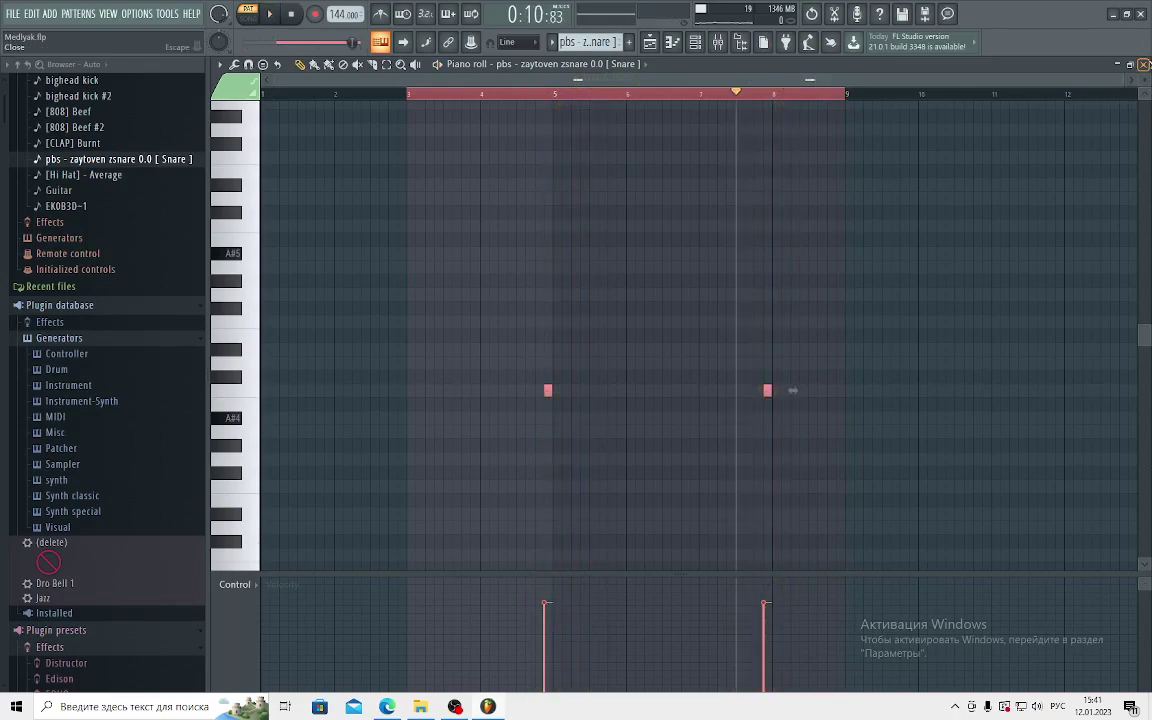
pyautogui.click(1144, 64)
# - Open the [Hi Hat] - Average pattern, extend the time selection over bars 1 through 8, play the hi-hats, and close the piano roll
pyautogui.doubleClick(552, 464)
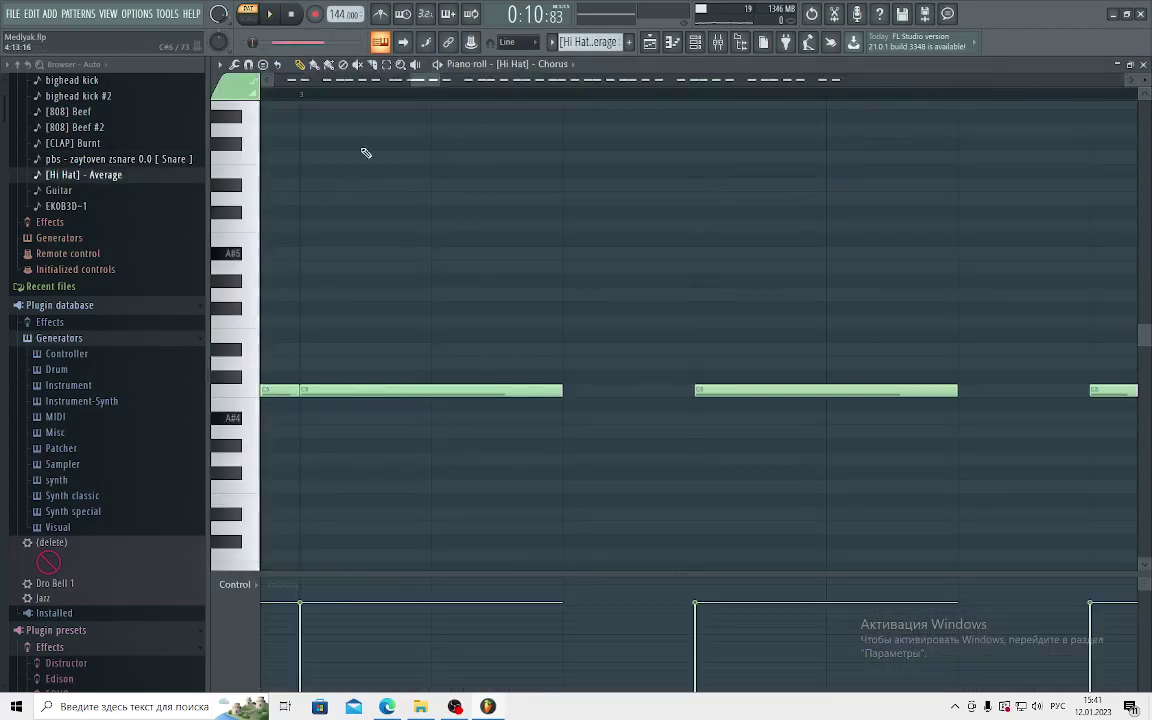
pyautogui.moveTo(405, 94); pyautogui.dragTo(262, 94)
pyautogui.press('space')
pyautogui.moveTo(667, 100); pyautogui.dragTo(840, 100)
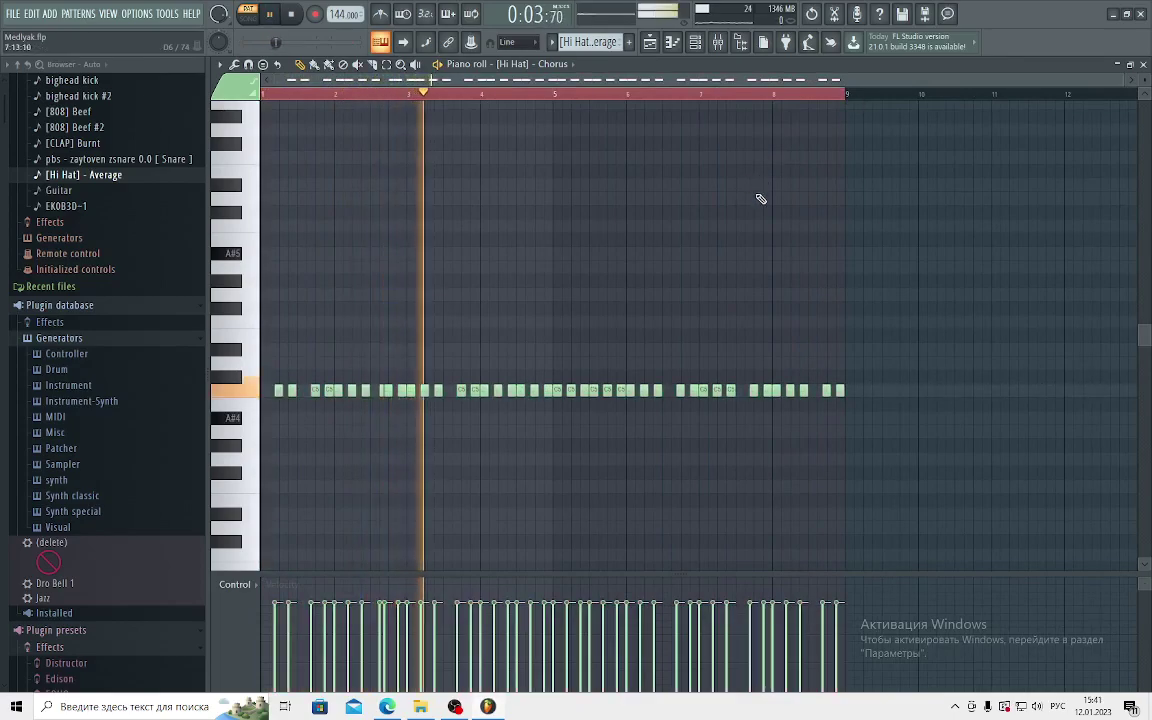
pyautogui.scroll(3, 537, 106)
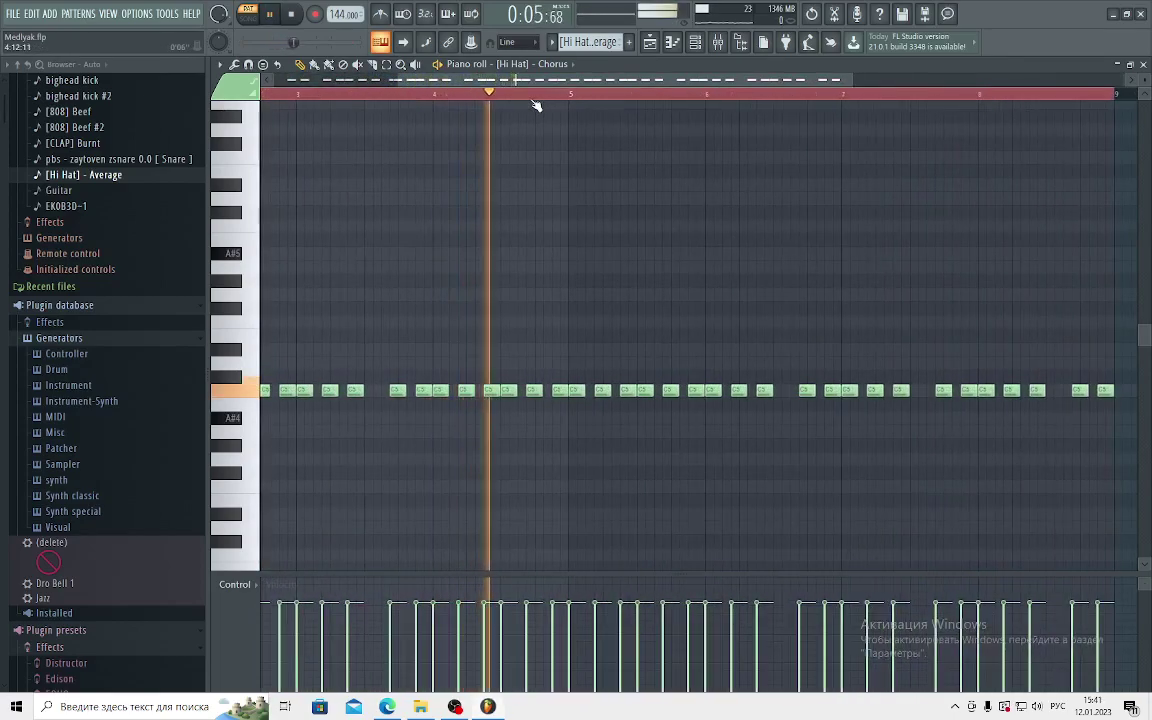
pyautogui.scroll(1, 537, 106)
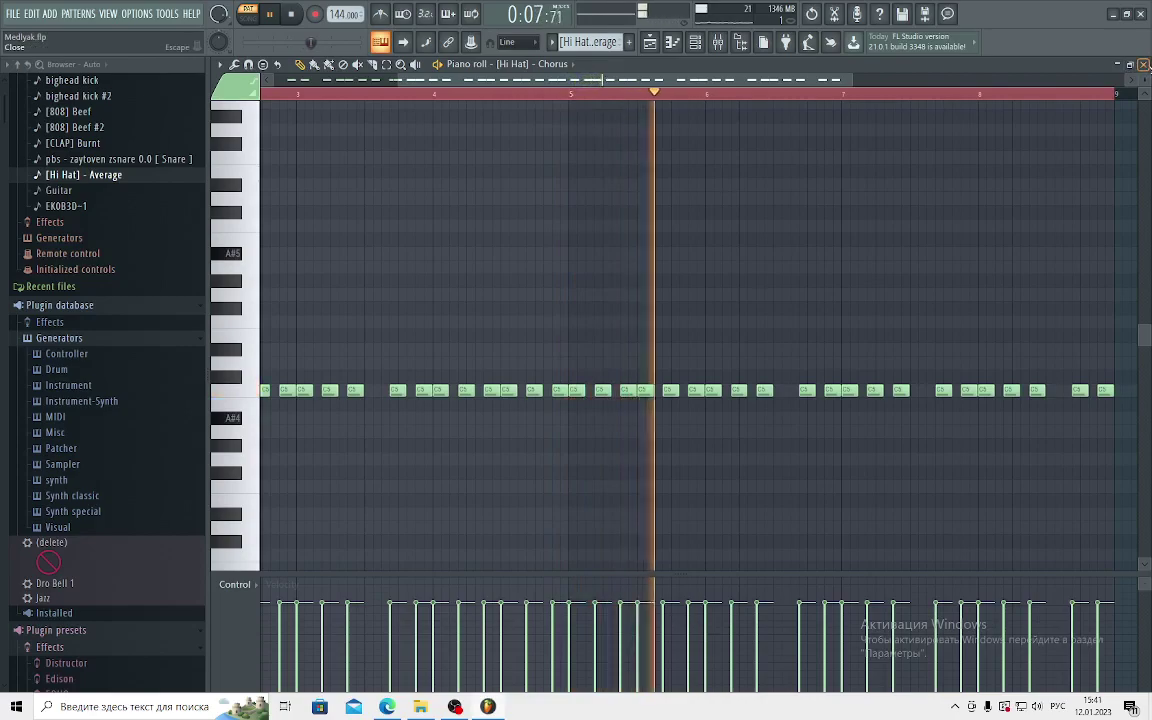
pyautogui.press('space')
pyautogui.click(1145, 64)
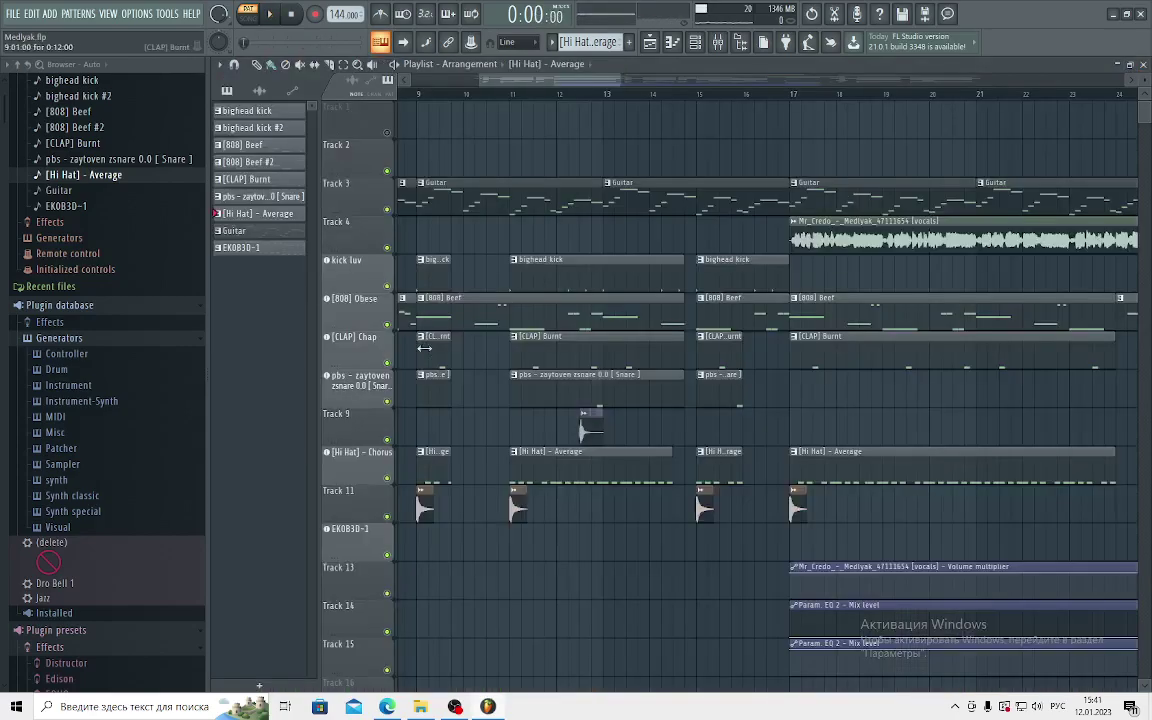
# - Open the EK0B3D-1 pattern near bar 43, play its two rows of descending notes, and return to the playlist
pyautogui.scroll(-5, 632, 88)
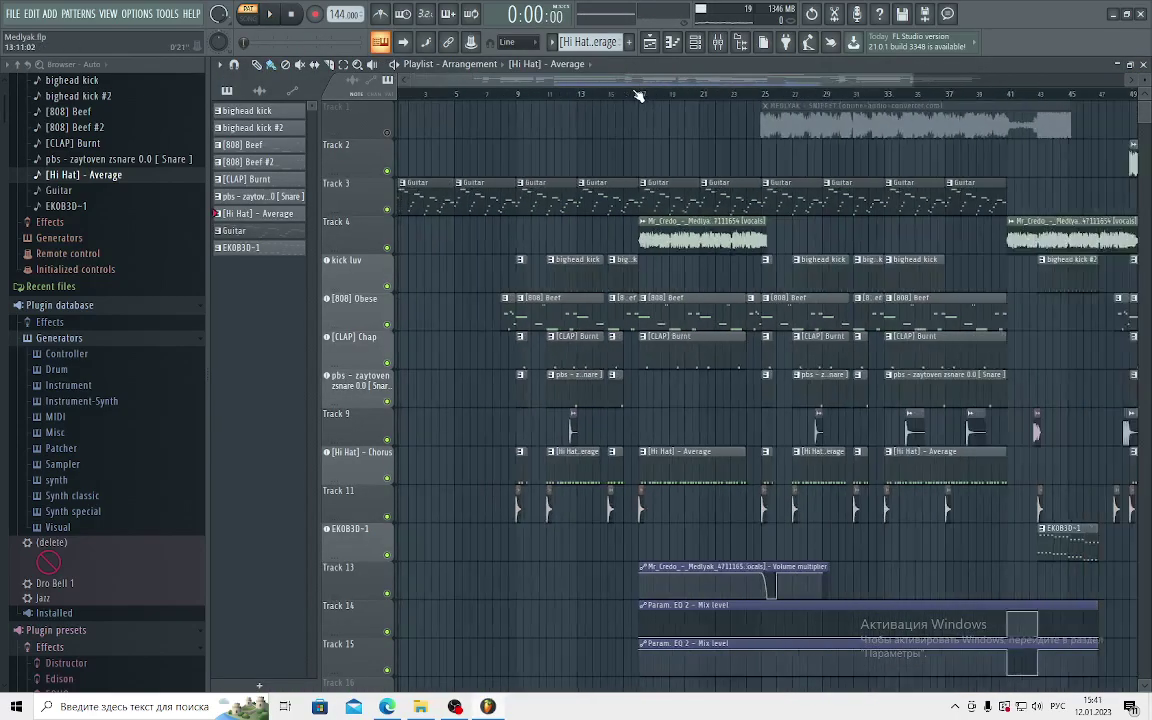
pyautogui.doubleClick(955, 535)
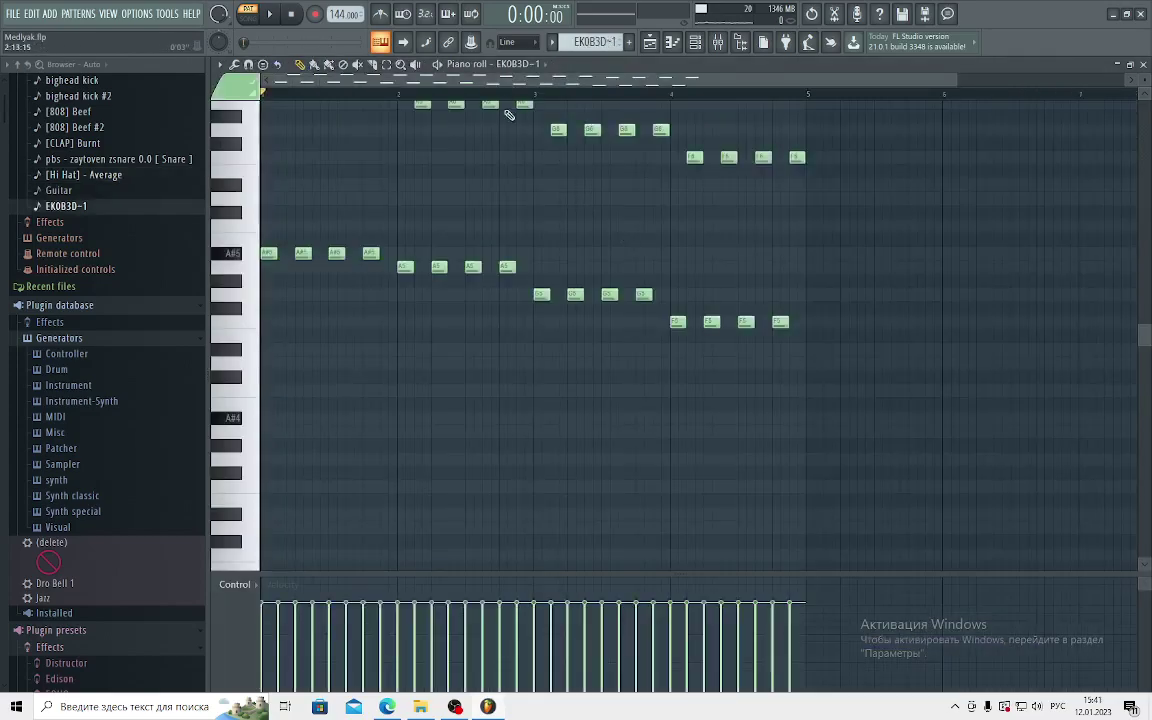
pyautogui.scroll(4, 515, 130)
pyautogui.scroll(-3, 426, 163)
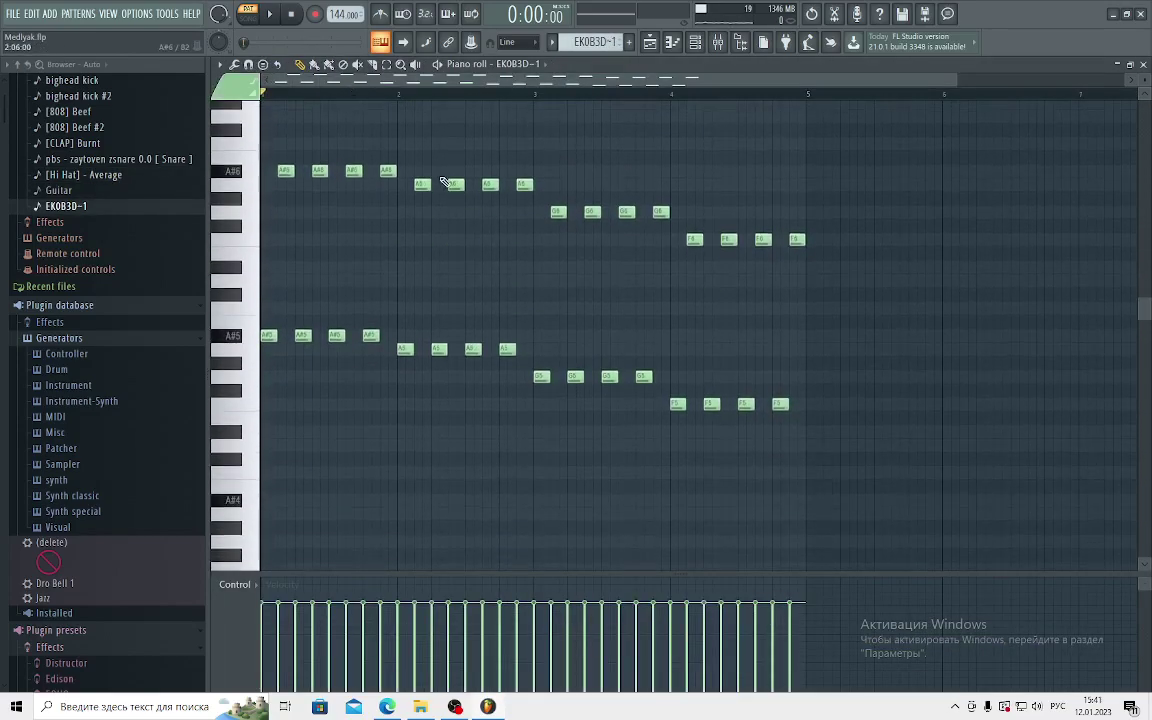
pyautogui.press('space')
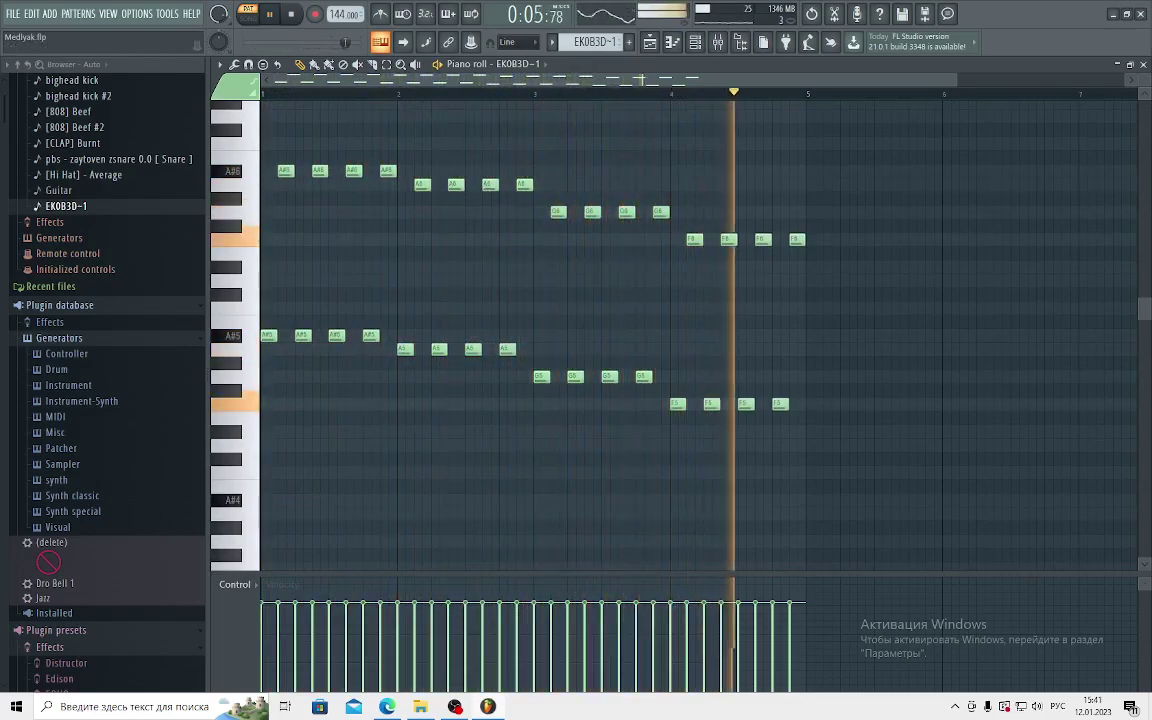
pyautogui.press('space')
pyautogui.moveTo(849, 417); pyautogui.dragTo(630, 198)
pyautogui.moveTo(849, 290); pyautogui.dragTo(594, 488)
pyautogui.click(1016, 478)
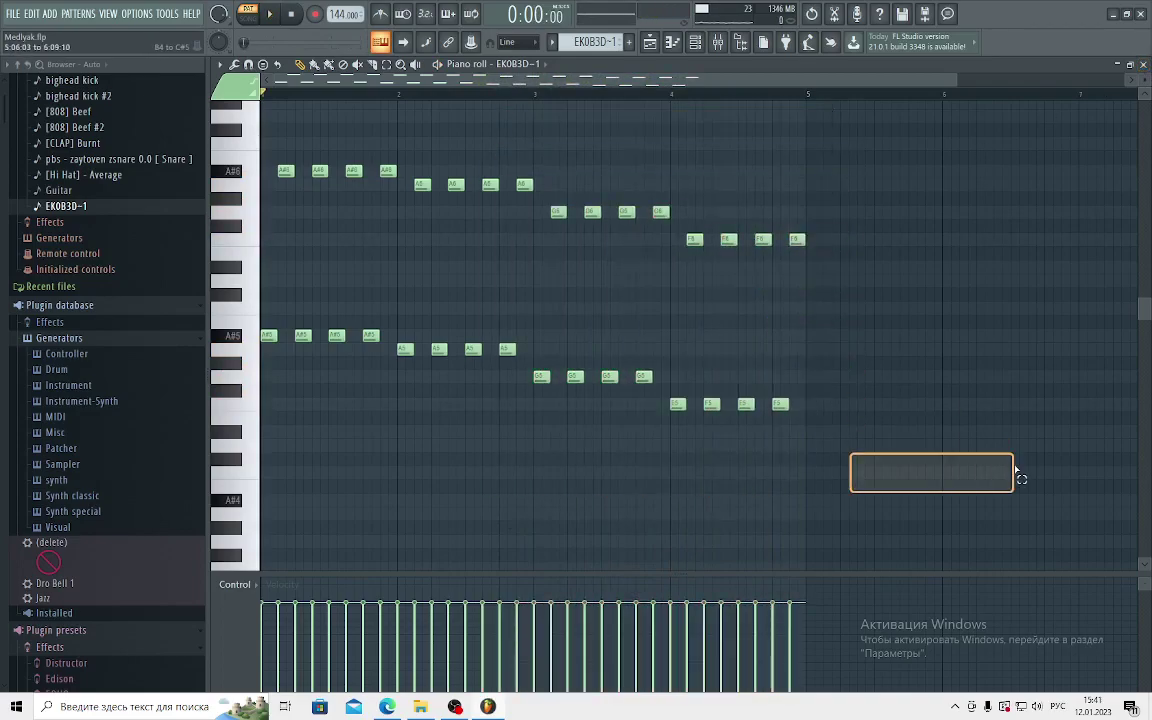
pyautogui.click(1143, 64)
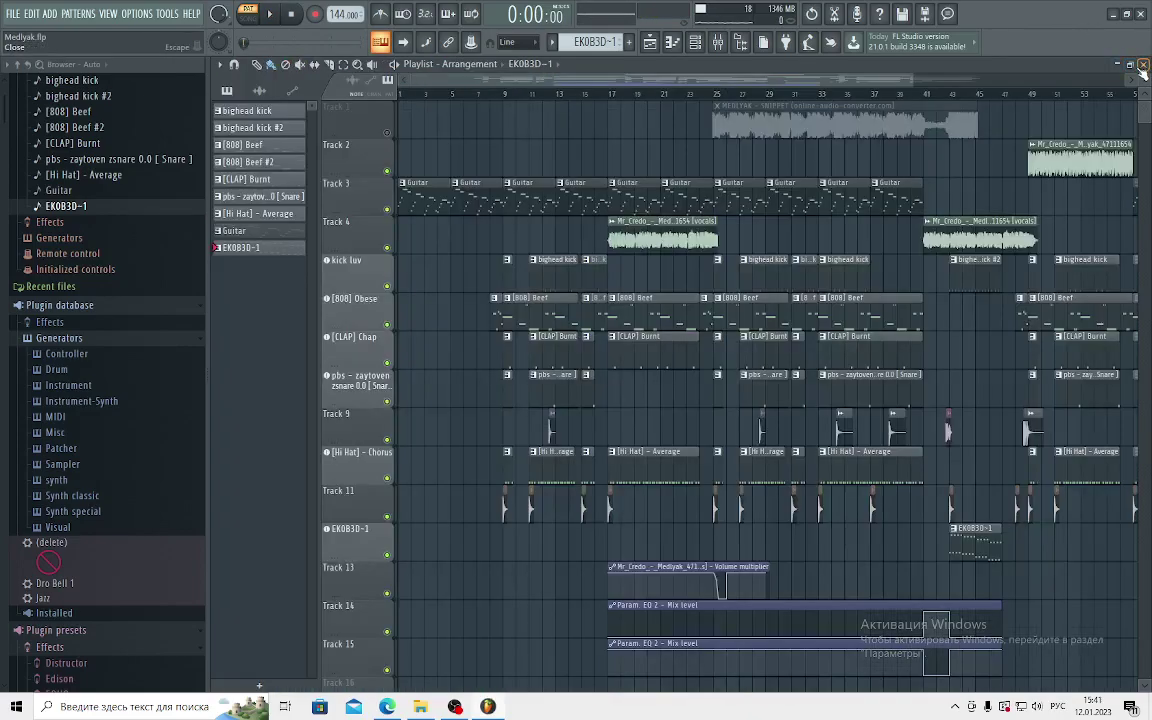
# - Open the bighead kick #2 pattern on the kick luv track, play its kicks, and close the piano roll
pyautogui.doubleClick(969, 262)
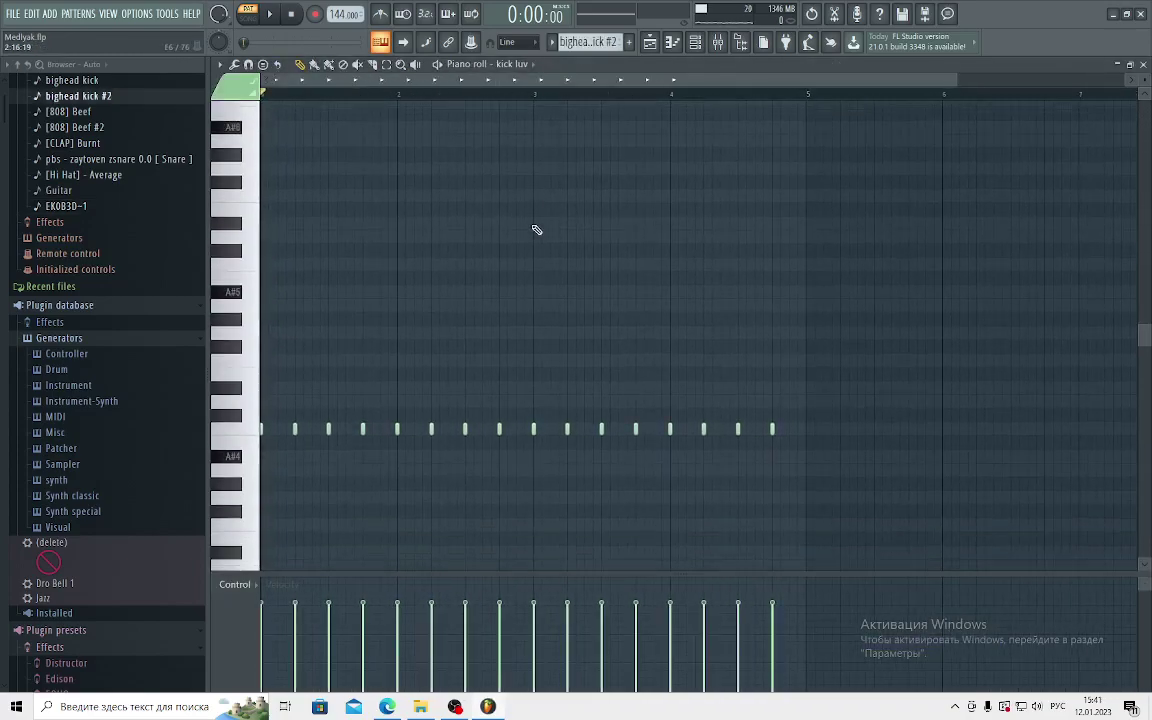
pyautogui.press('space')
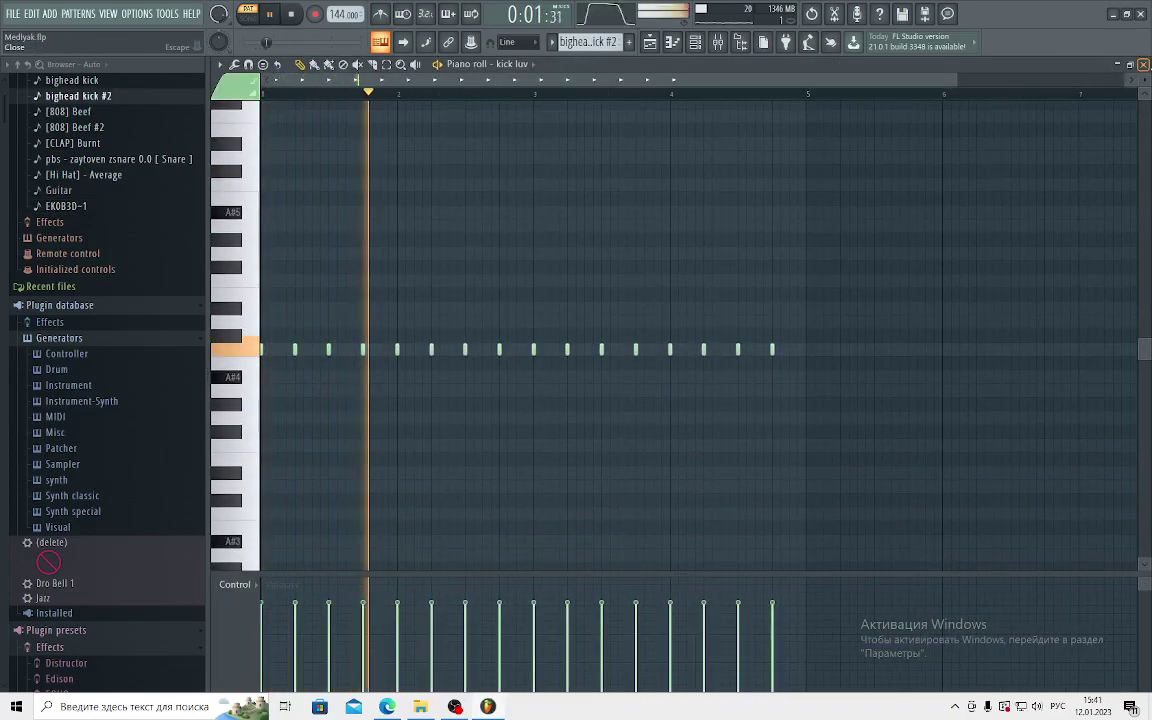
pyautogui.press('space')
pyautogui.click(1140, 64)
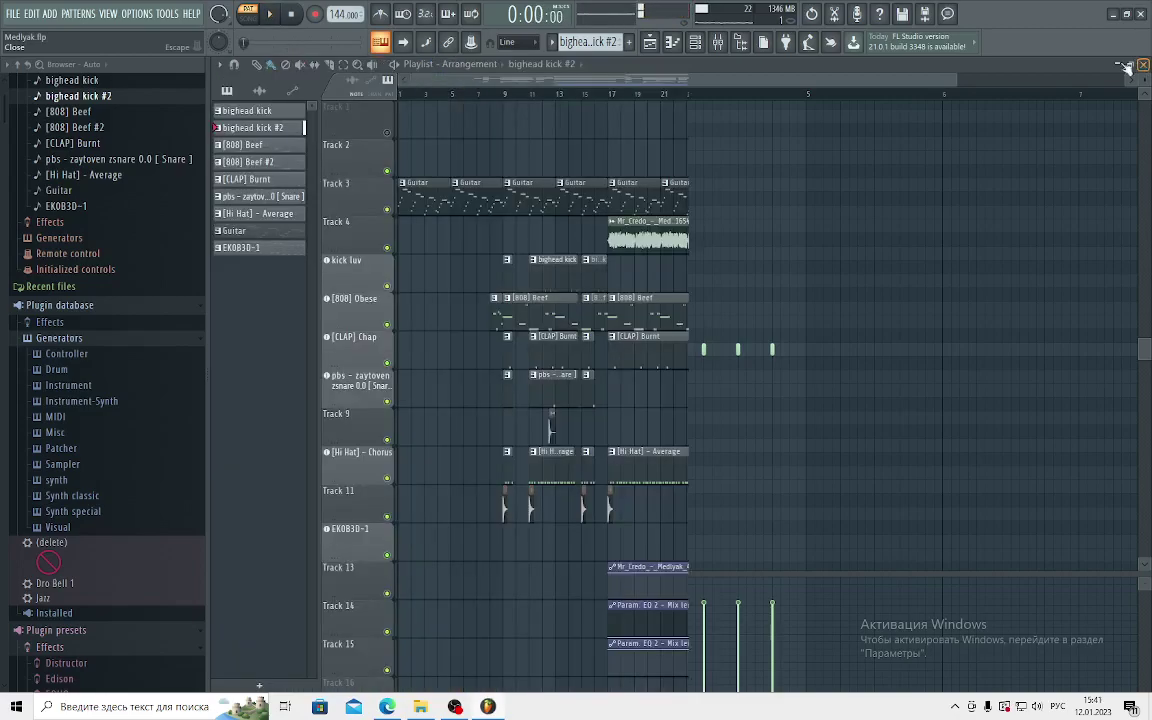
# - Solo Track 1, play the MEDLYAK - SNIPPET audio from bar 43, stop playback, and unsolo the track
pyautogui.moveTo(891, 287); pyautogui.dragTo(932, 274)
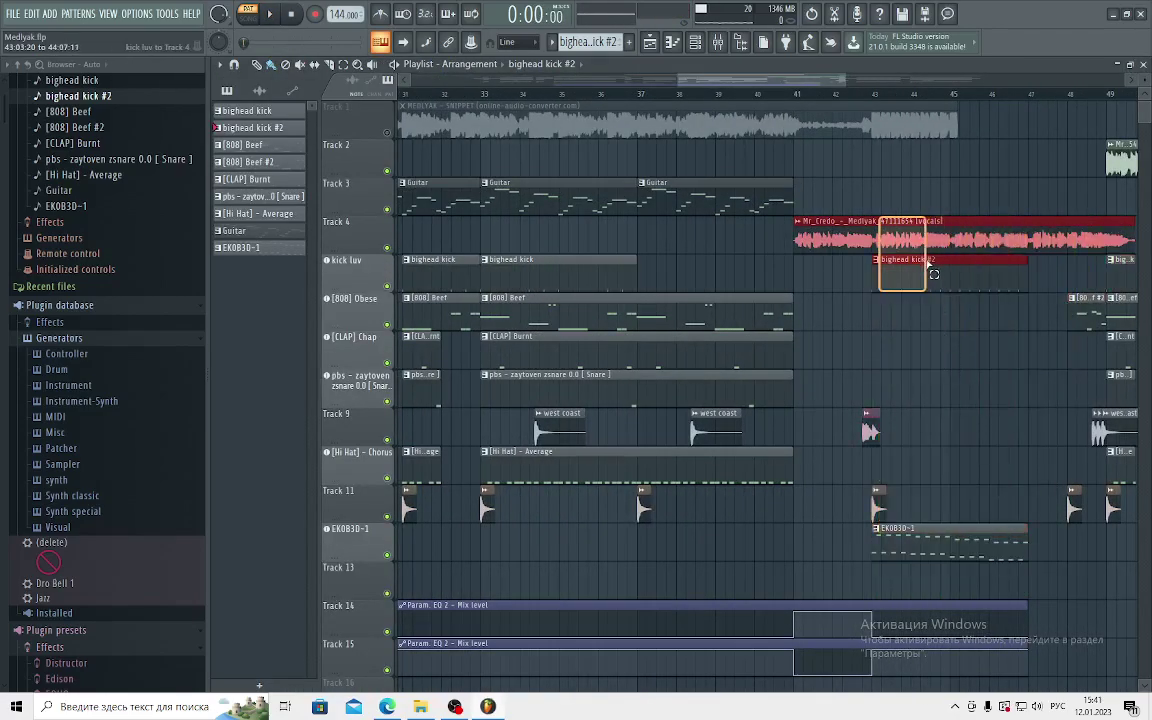
pyautogui.moveTo(900, 213); pyautogui.dragTo(955, 210)
pyautogui.click(922, 190)
pyautogui.rightClick(392, 132)
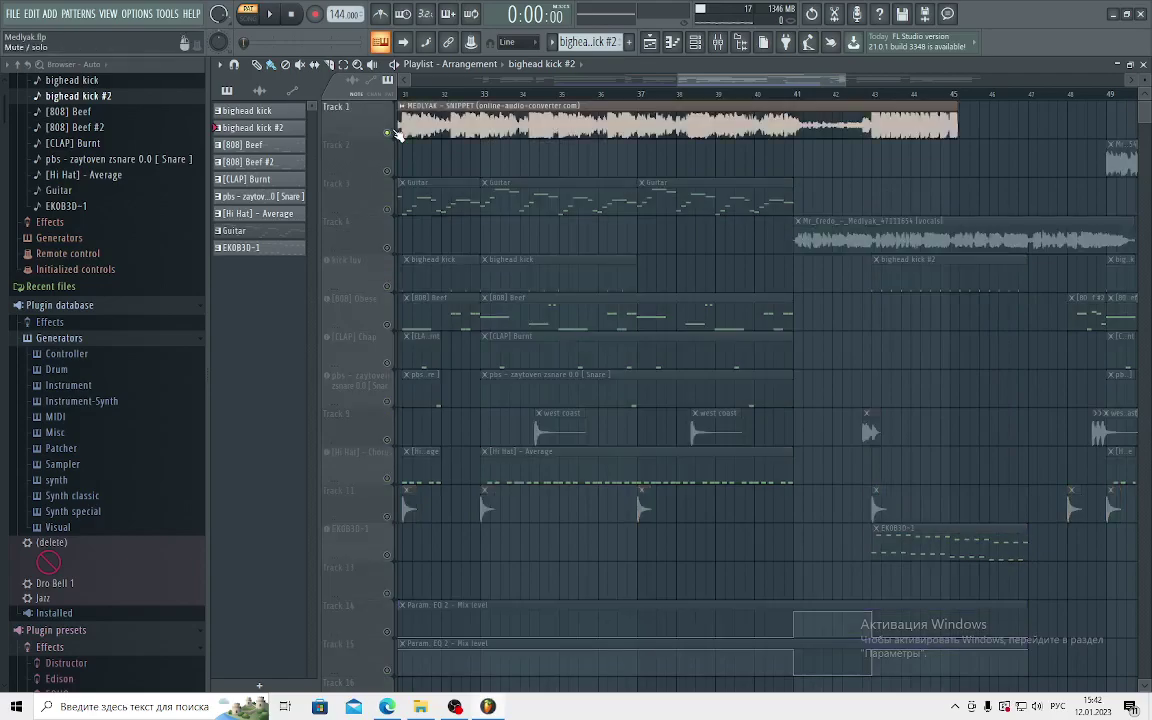
pyautogui.press('space')
pyautogui.scroll(3, 876, 97)
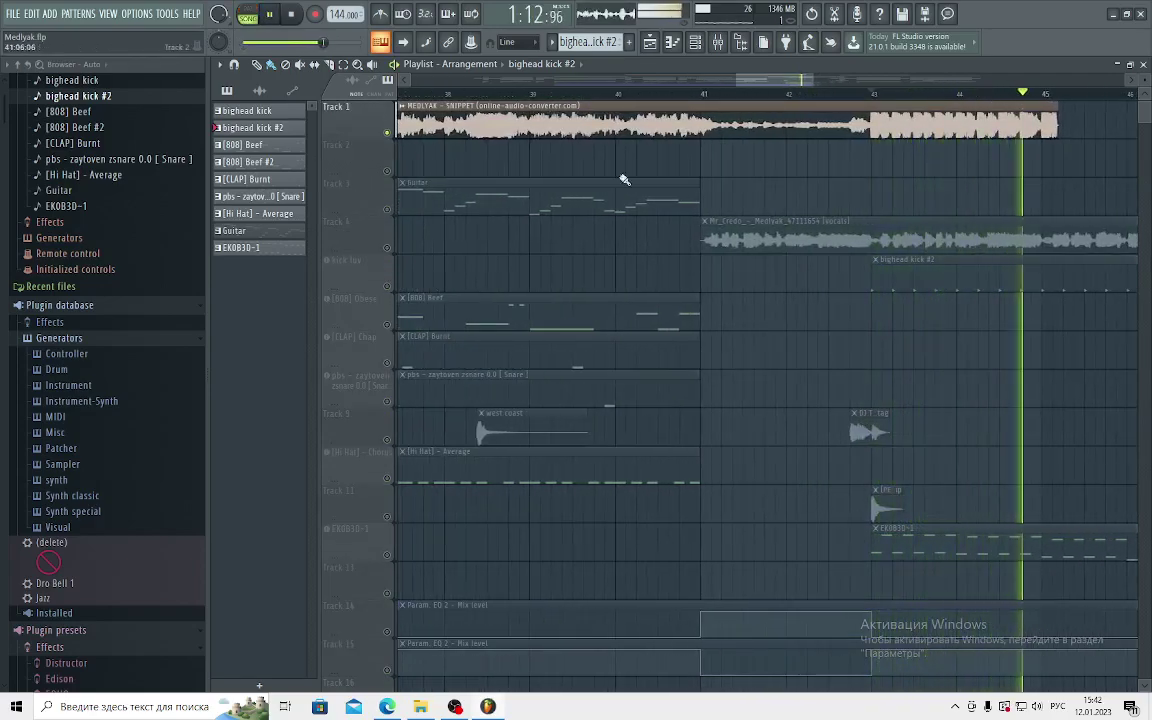
pyautogui.rightClick(388, 133)
pyautogui.press('space')
pyautogui.rightClick(388, 133)
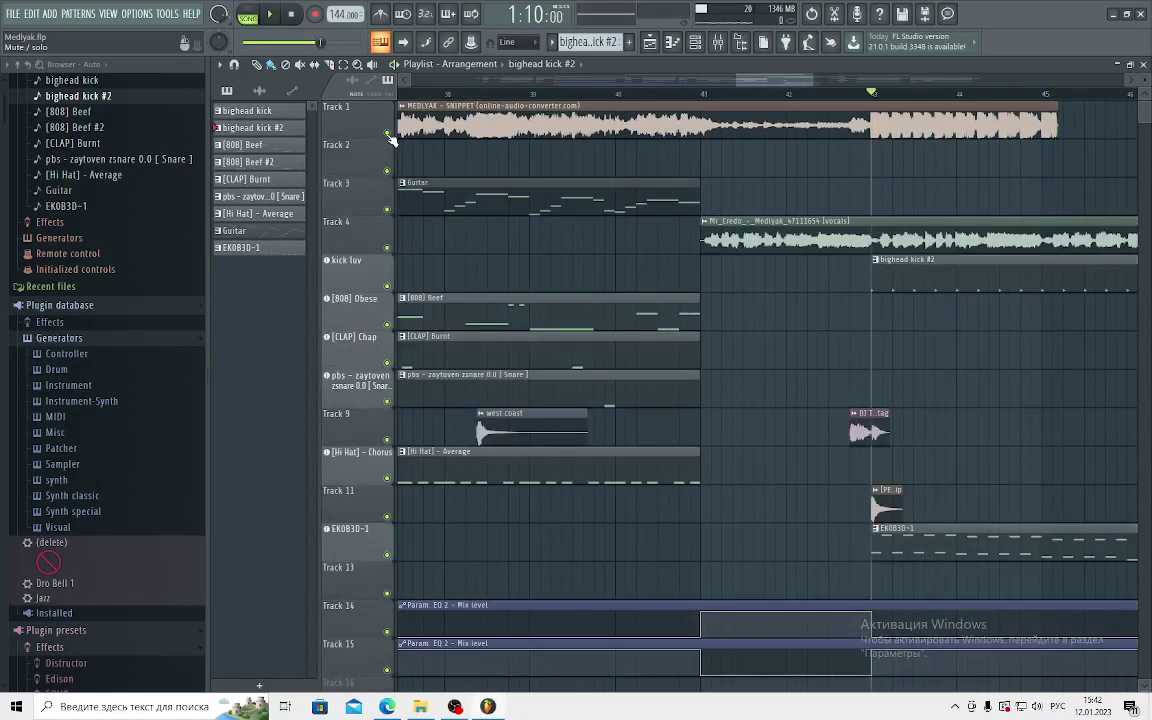
# - Mute Track 1 and turn it back on
pyautogui.click(388, 133)
pyautogui.scroll(-4, 477, 103)
pyautogui.scroll(-4, 477, 103)
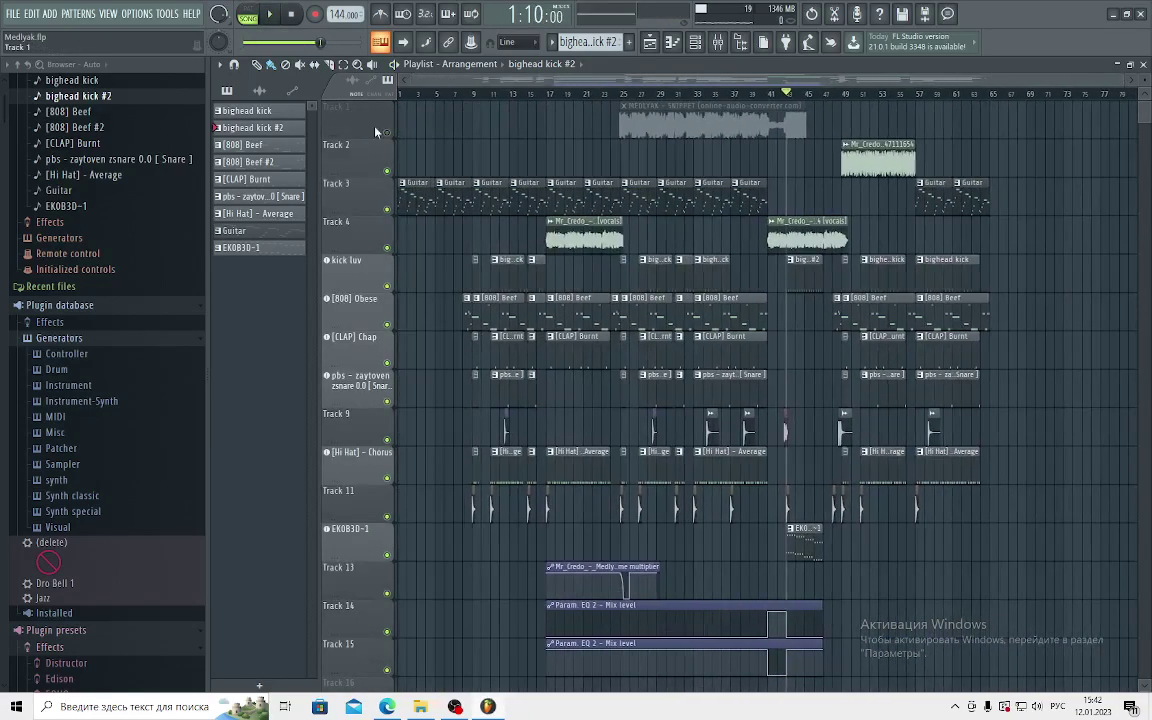
pyautogui.click(388, 133)
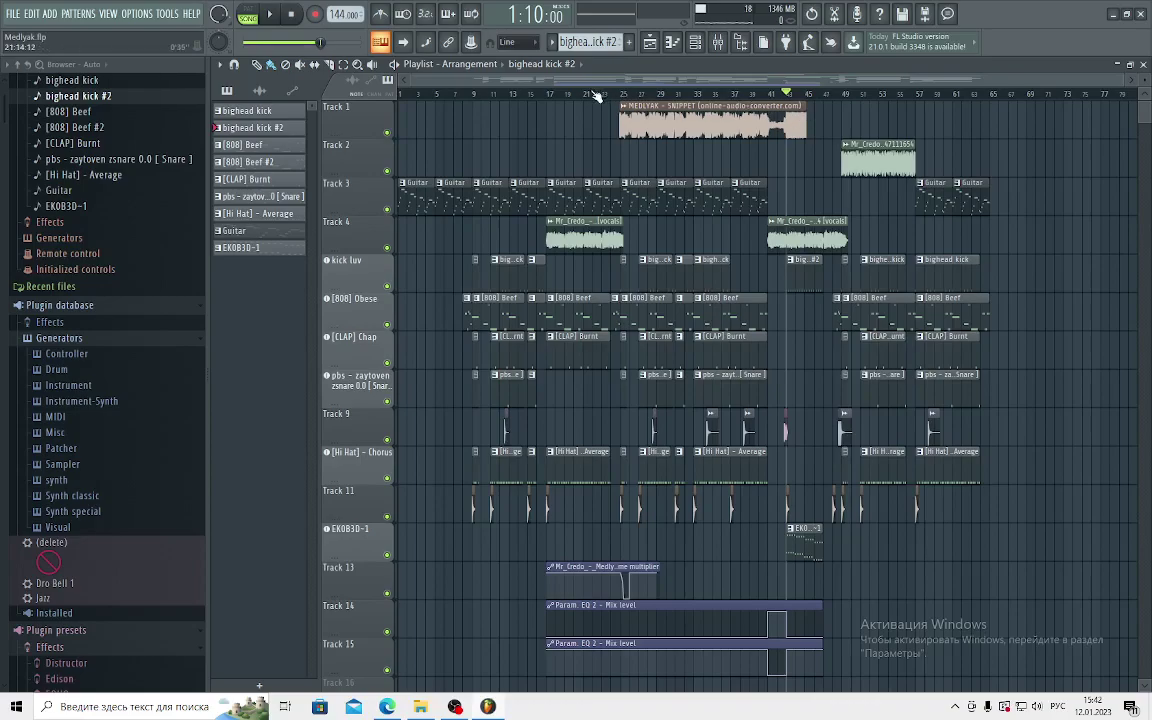
# - Open the [PERC] - Drip sample from its Track 11 clip at bar 9 and close its channel window
pyautogui.scroll(5, 478, 91)
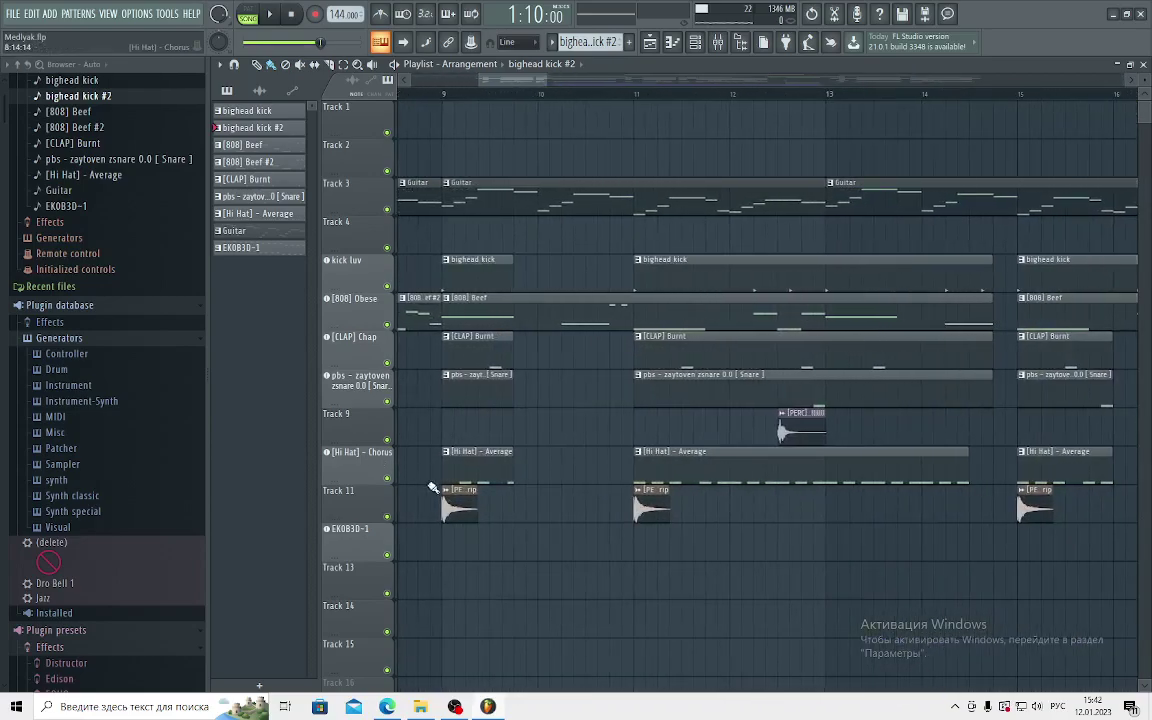
pyautogui.click(457, 508)
pyautogui.doubleClick(457, 508)
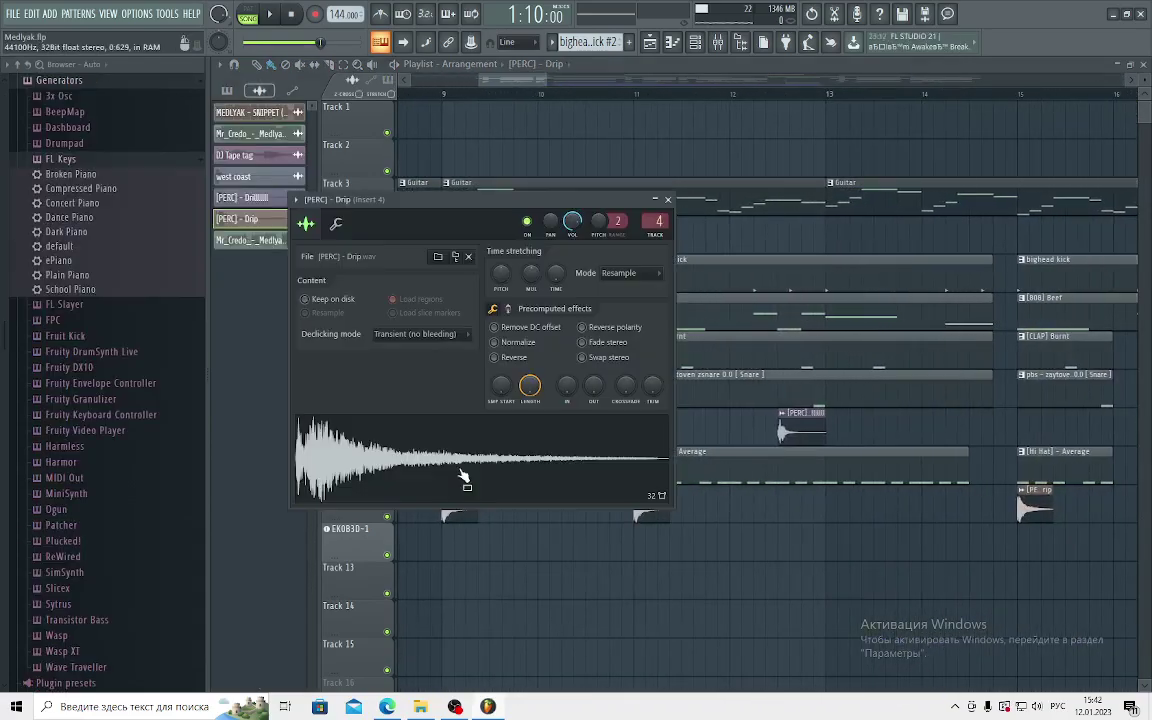
pyautogui.click(669, 200)
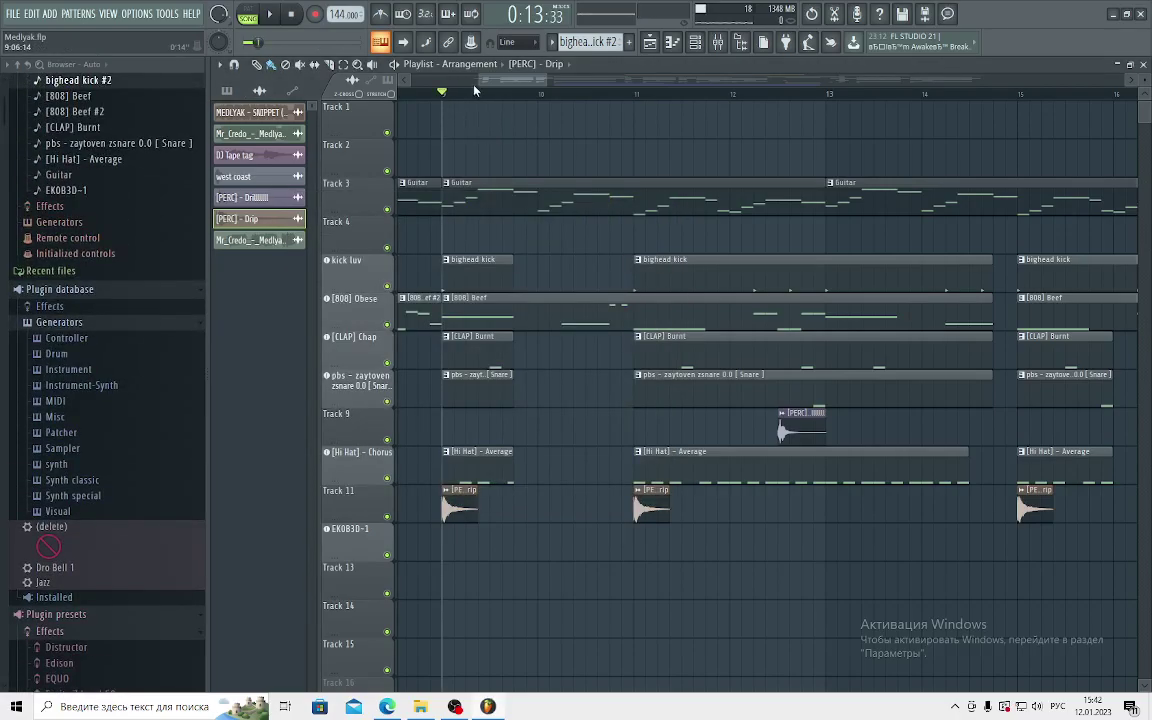
# - Open the Drill percussion sample from its Track 9 clip in bar 12 and close its channel window
pyautogui.scroll(-2, 480, 98)
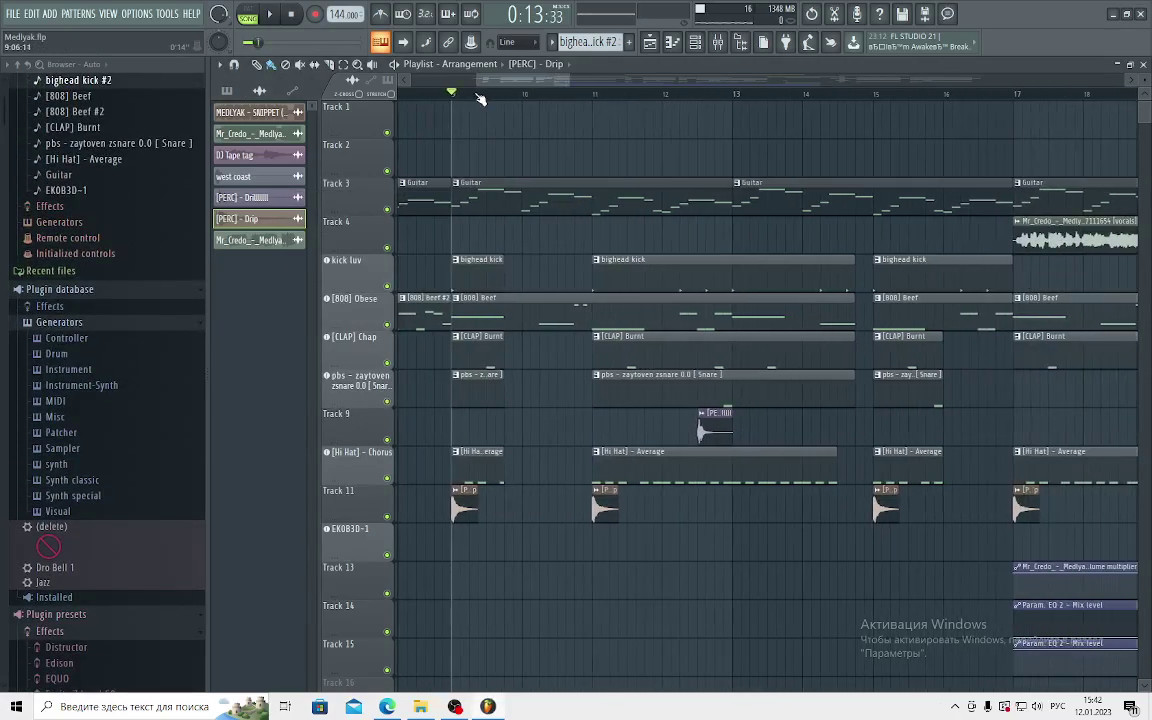
pyautogui.doubleClick(713, 434)
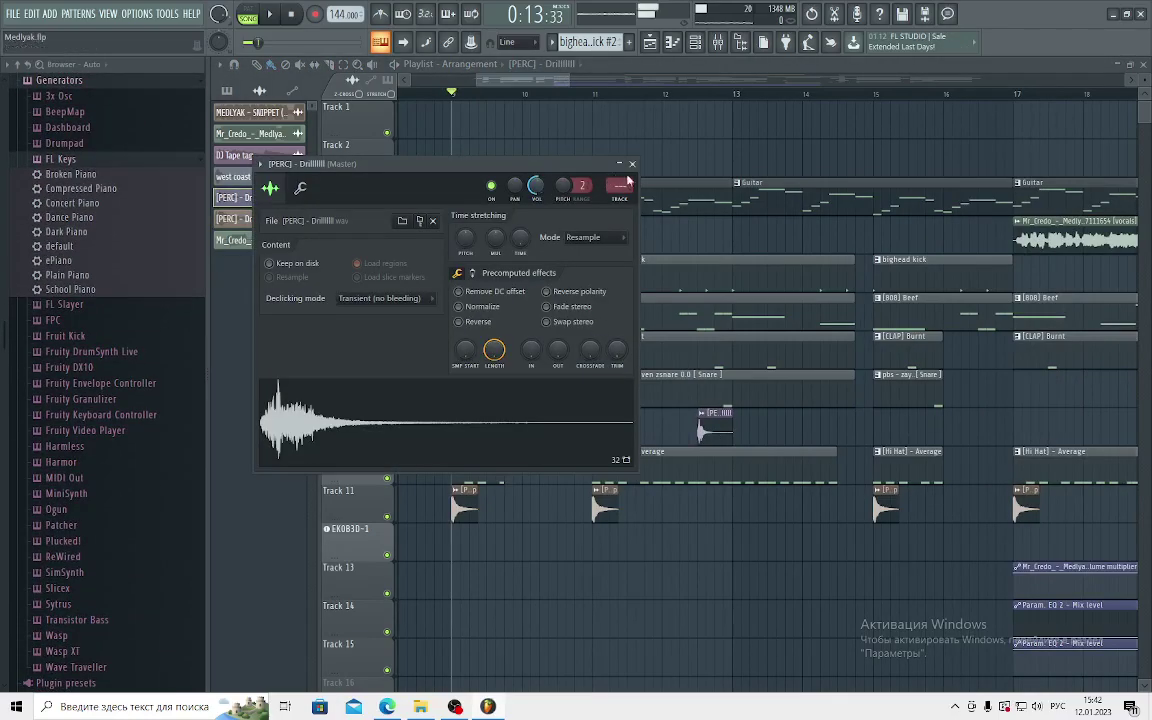
pyautogui.click(633, 163)
# - Open the west coast sample used on Track 9 and close its channel window
pyautogui.scroll(-6, 620, 101)
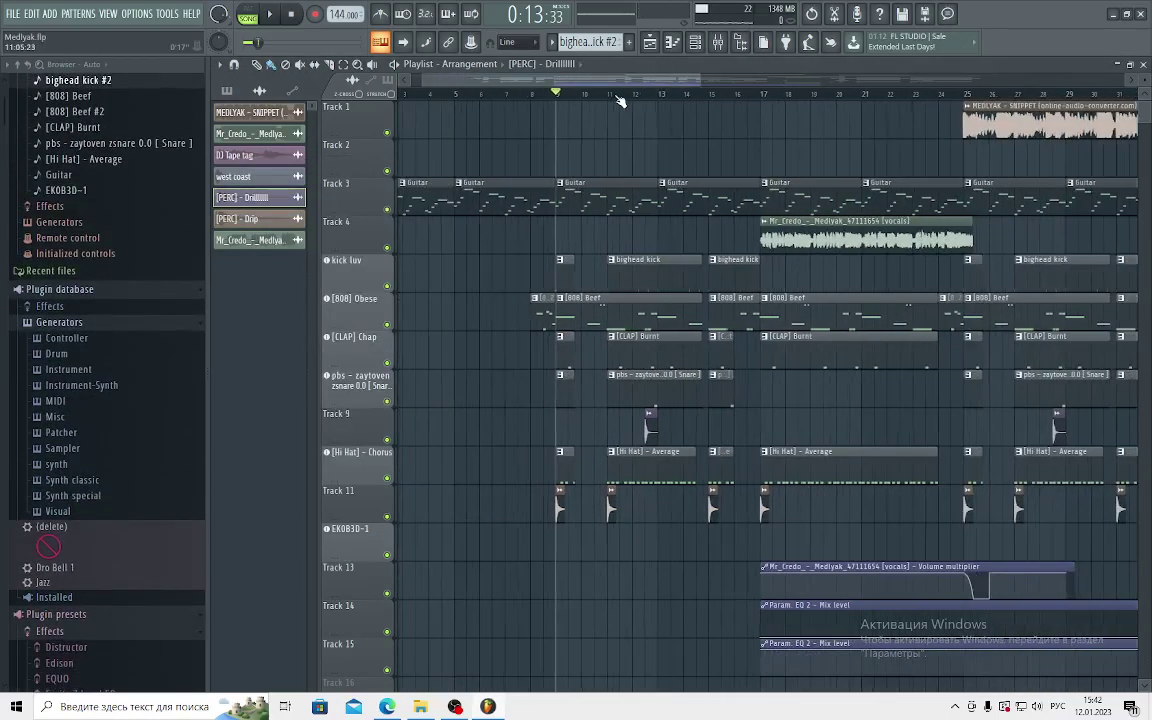
pyautogui.moveTo(815, 438); pyautogui.dragTo(853, 467)
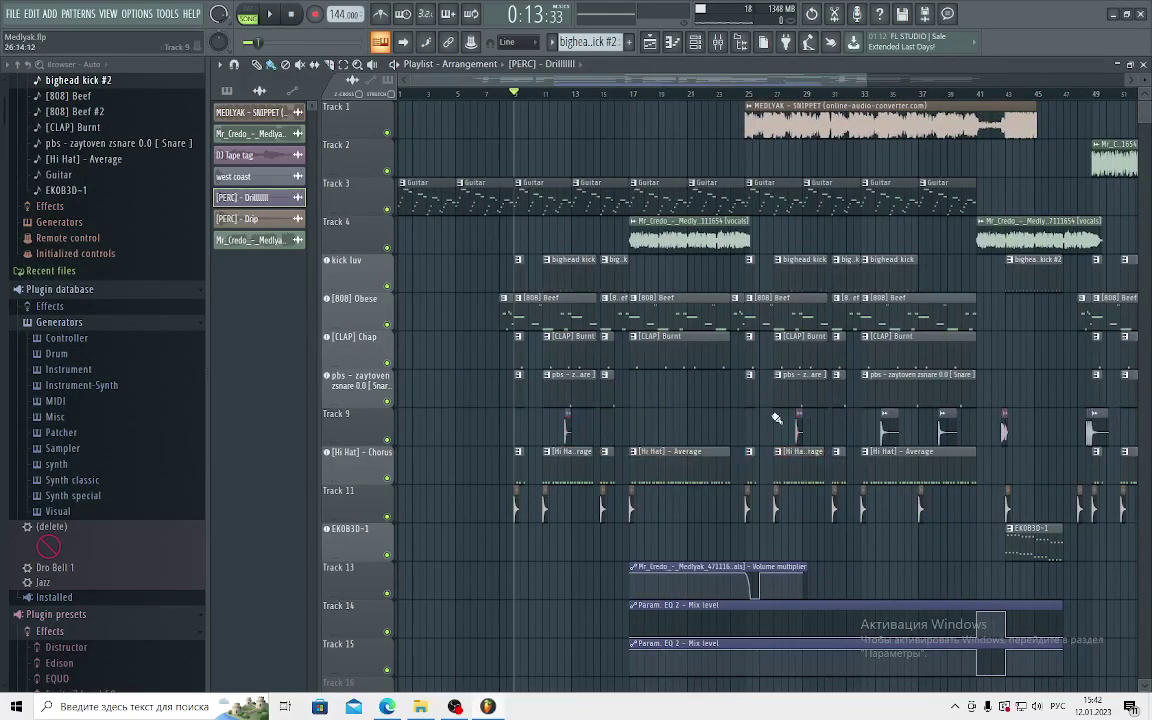
pyautogui.click(255, 176)
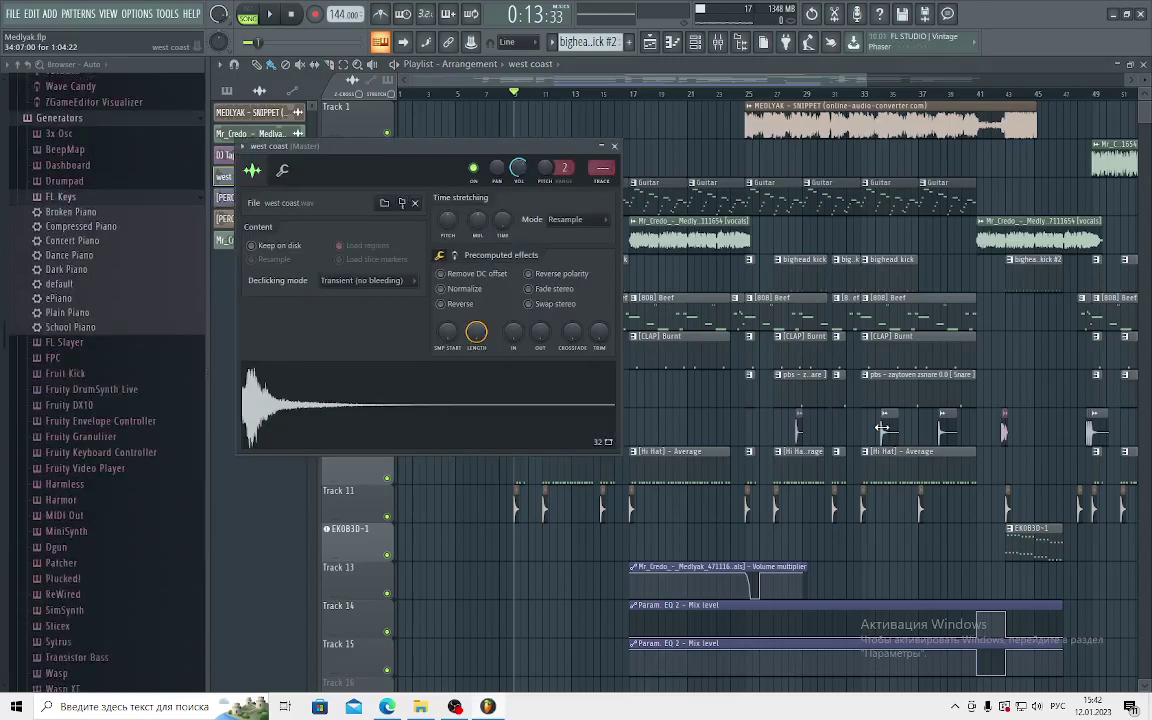
pyautogui.click(614, 146)
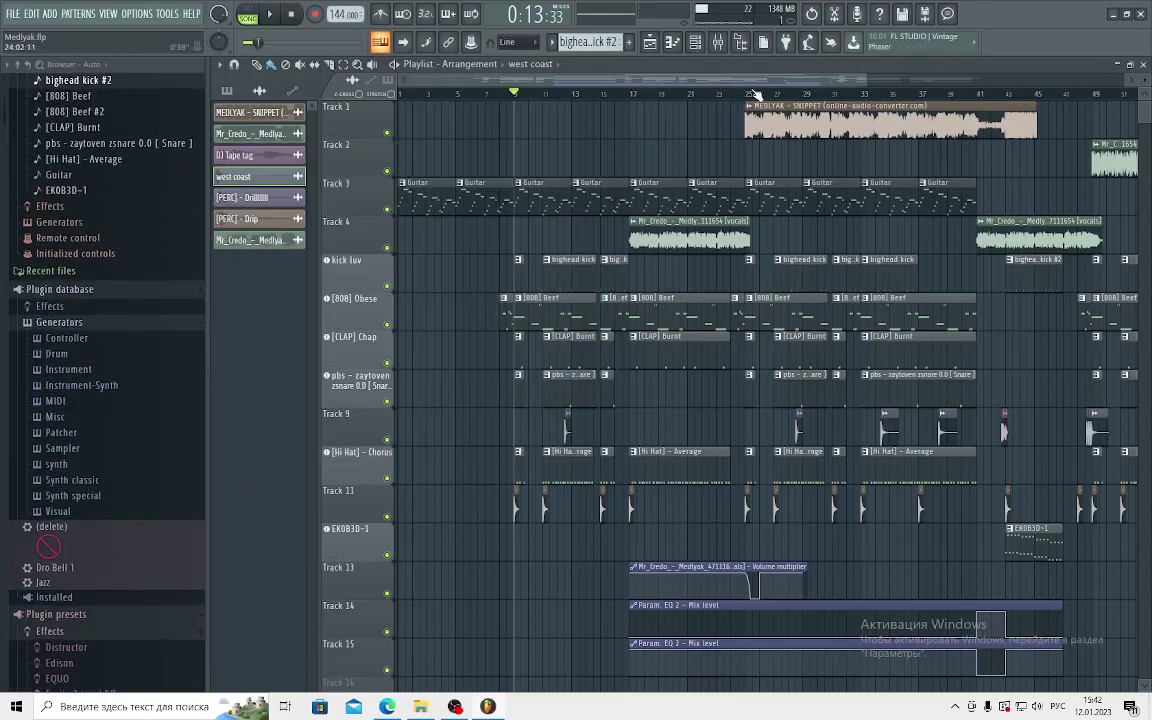
pyautogui.scroll(3, 870, 92)
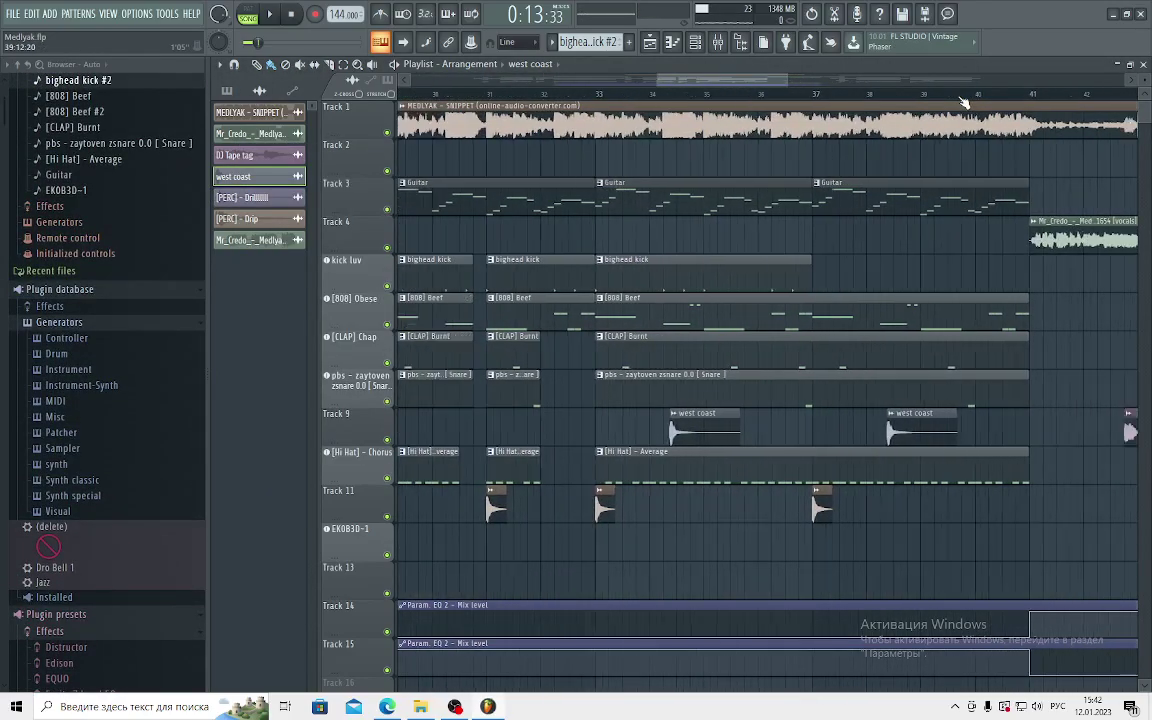
pyautogui.moveTo(744, 76); pyautogui.dragTo(772, 76)
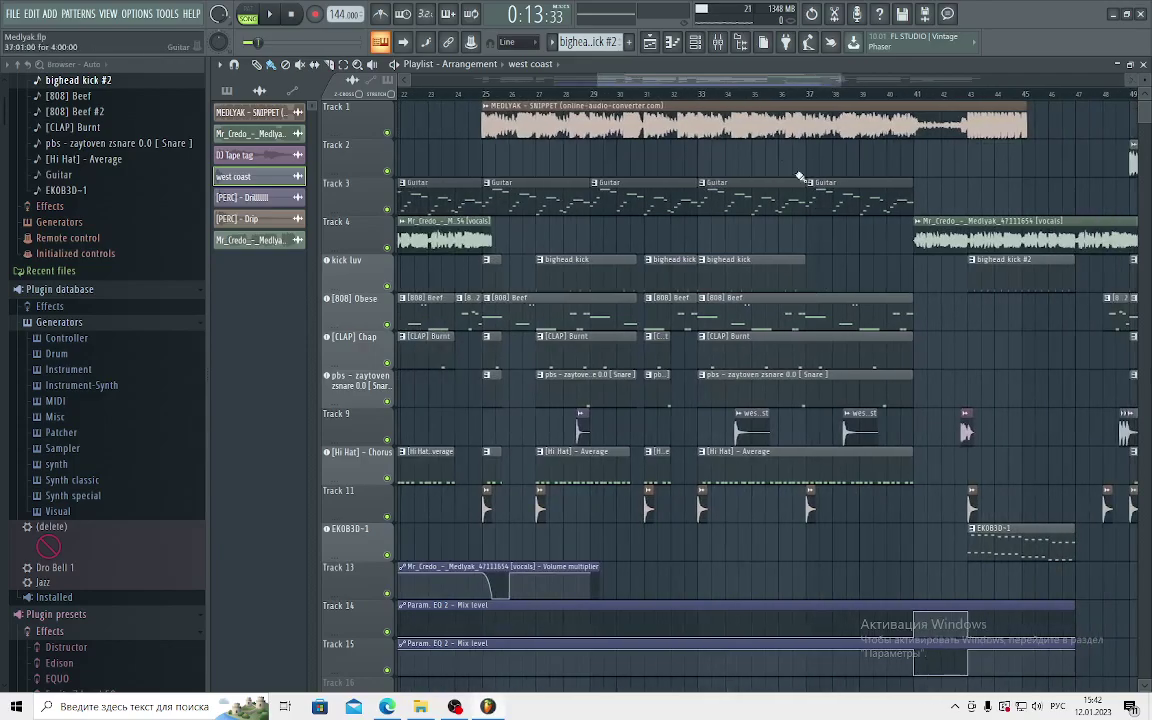
pyautogui.scroll(-5, 684, 104)
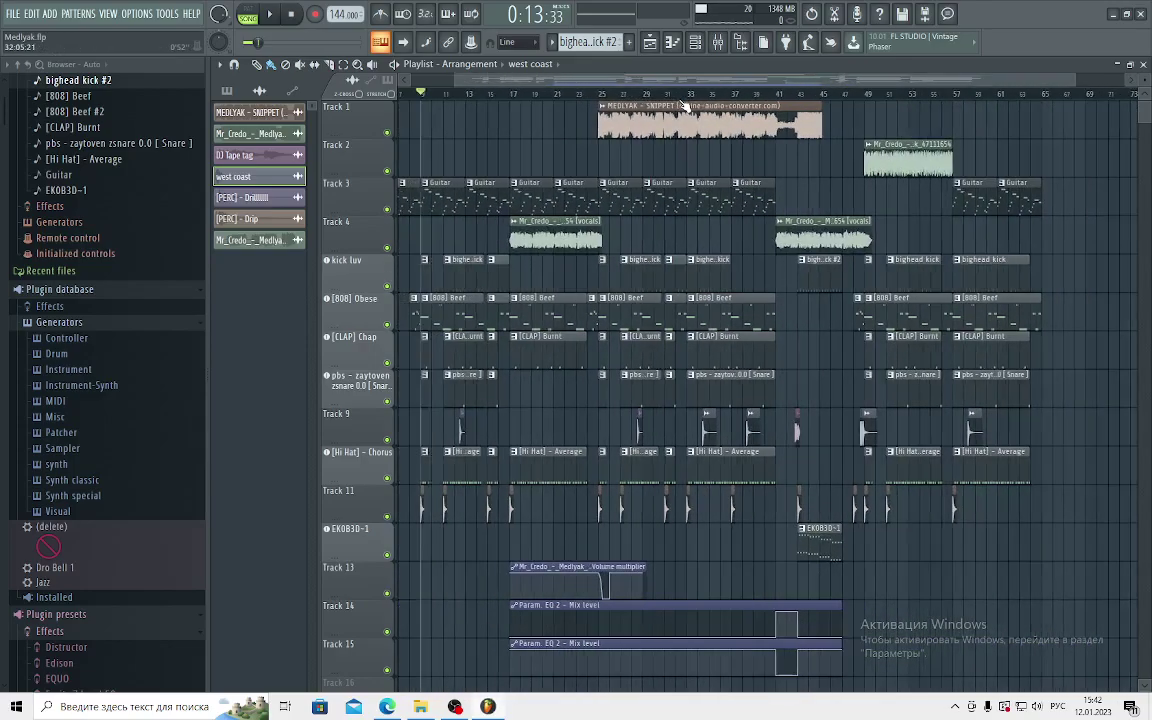
pyautogui.scroll(-2, 684, 104)
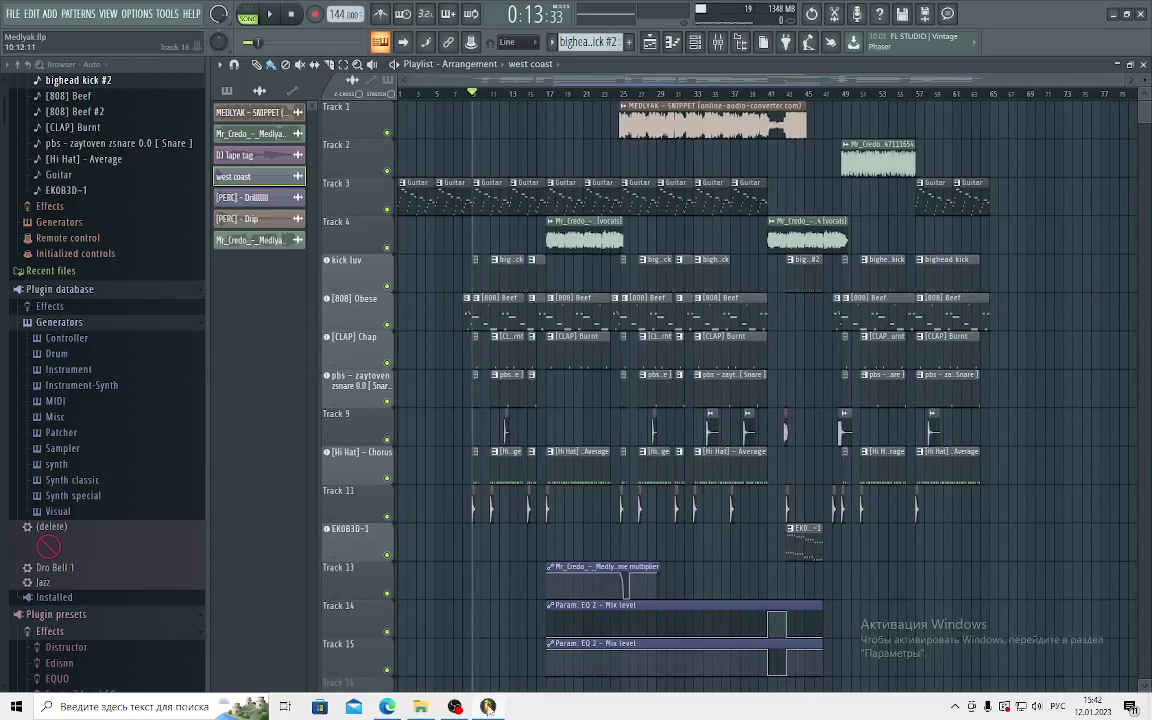
# - Open the mixer, select Insert 1, and open its Soundgoodizer effect
pyautogui.click(720, 43)
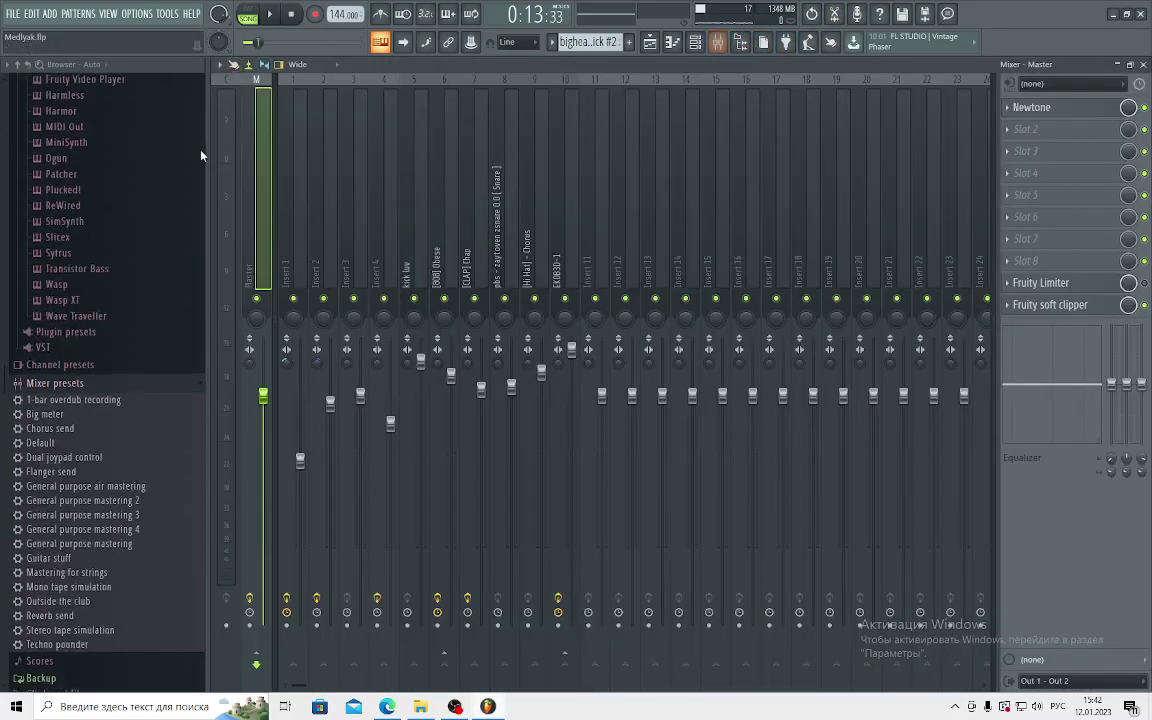
pyautogui.click(288, 250)
pyautogui.click(1095, 304)
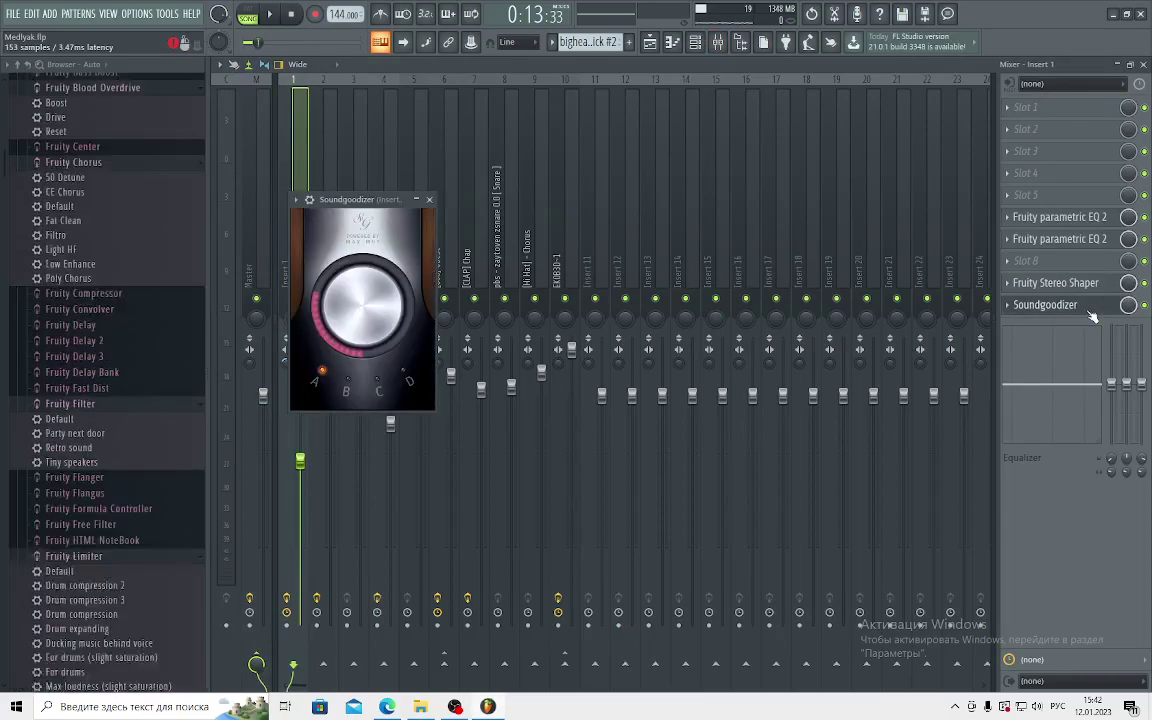
# - Close Soundgoodizer on Insert 1, then open and close its Fruity Stereo Shaper and both Fruity parametric EQ 2 effects
pyautogui.click(1093, 306)
pyautogui.click(1068, 284)
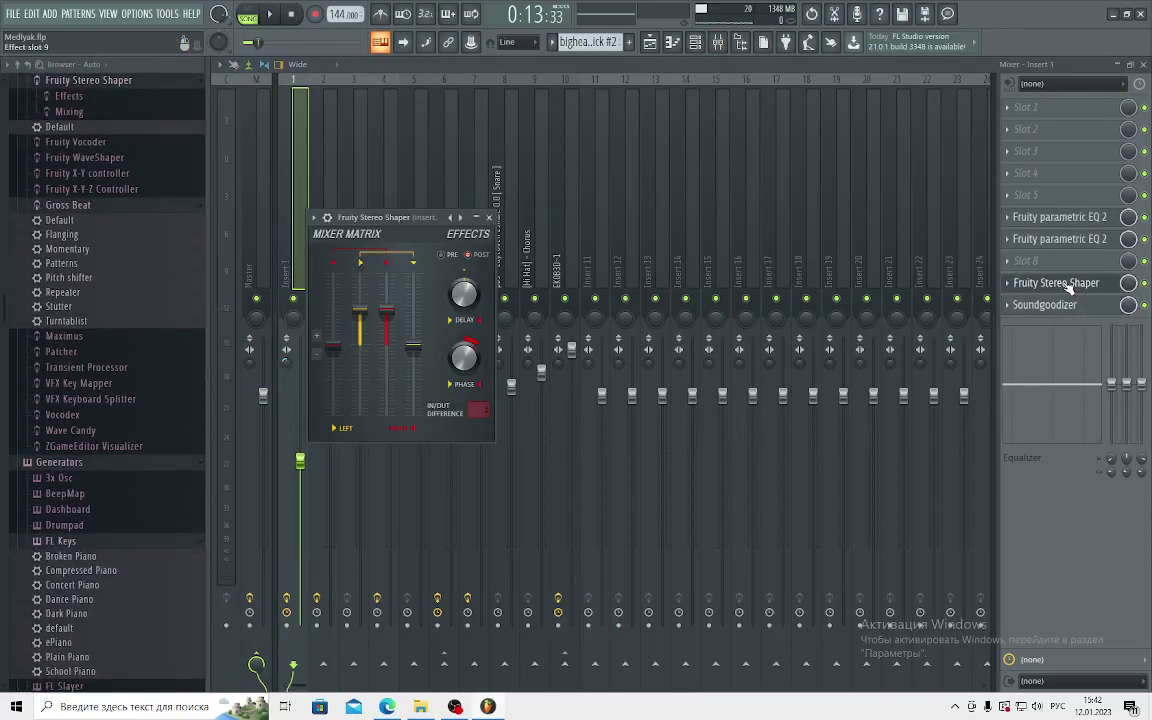
pyautogui.click(1068, 284)
pyautogui.click(1060, 240)
pyautogui.click(1060, 240)
pyautogui.click(1049, 219)
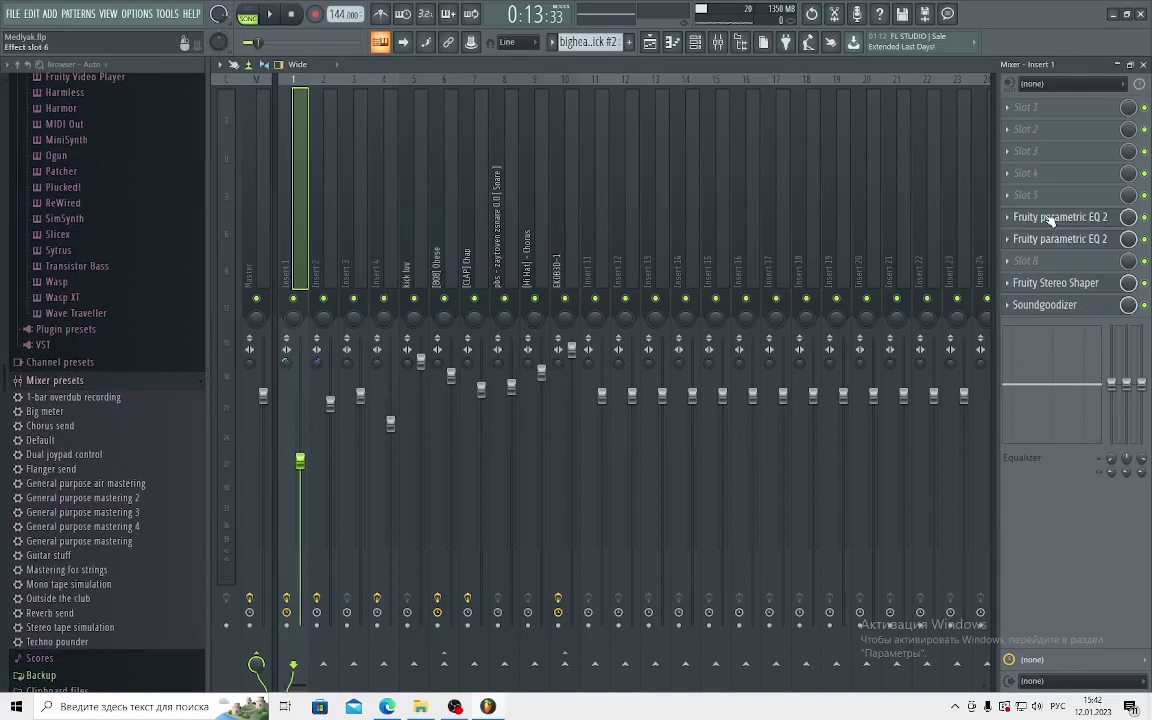
pyautogui.click(1049, 219)
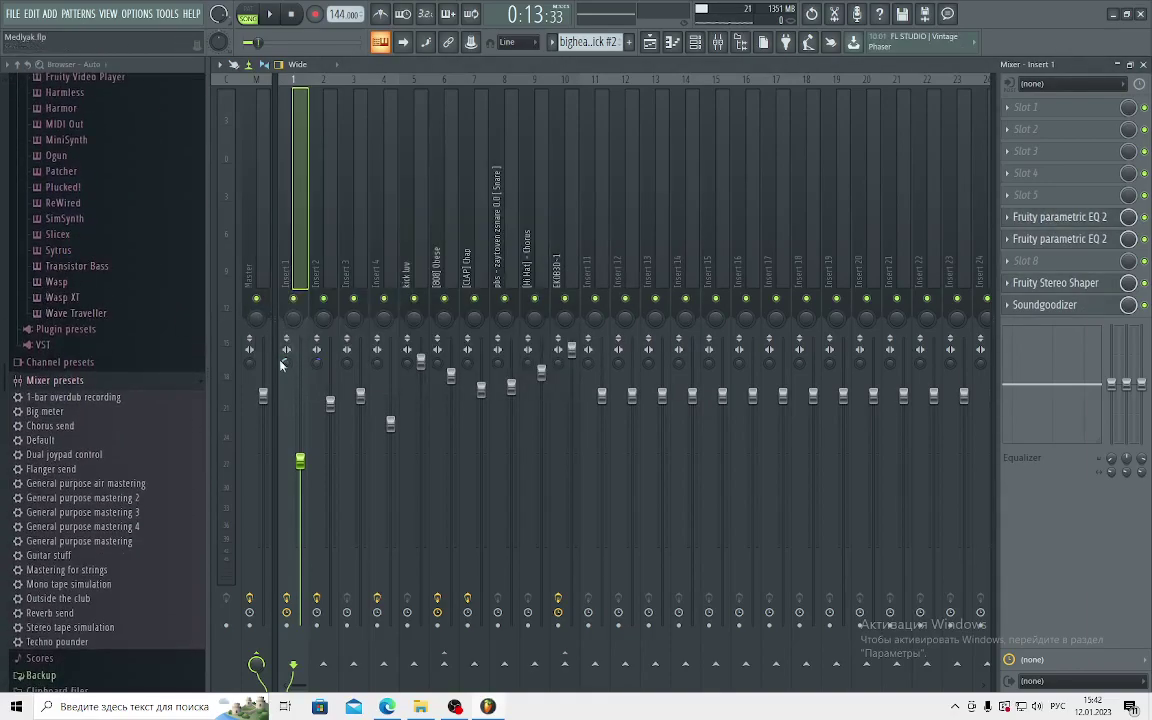
# - Select Insert 2 and review its two Fruity parametric EQ 2 effects and Fruity Reeverb 2, closing each one
pyautogui.click(323, 241)
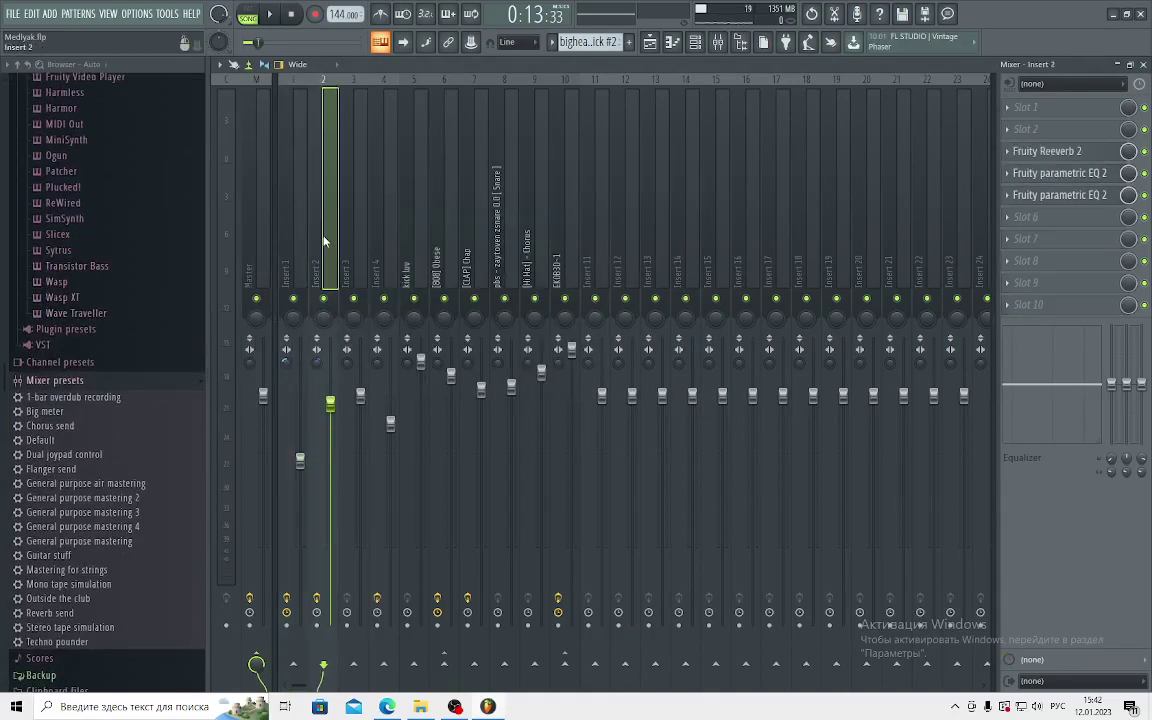
pyautogui.click(1070, 193)
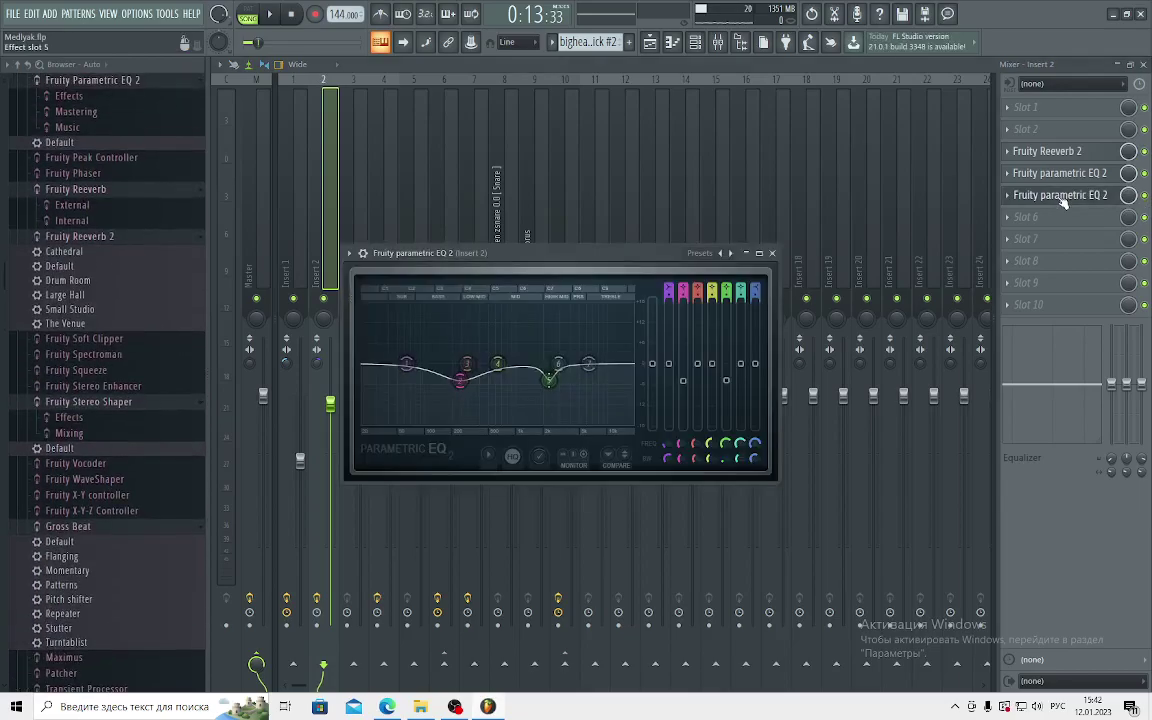
pyautogui.click(1062, 190)
pyautogui.click(1056, 186)
pyautogui.click(1056, 190)
pyautogui.click(1047, 152)
pyautogui.click(1047, 152)
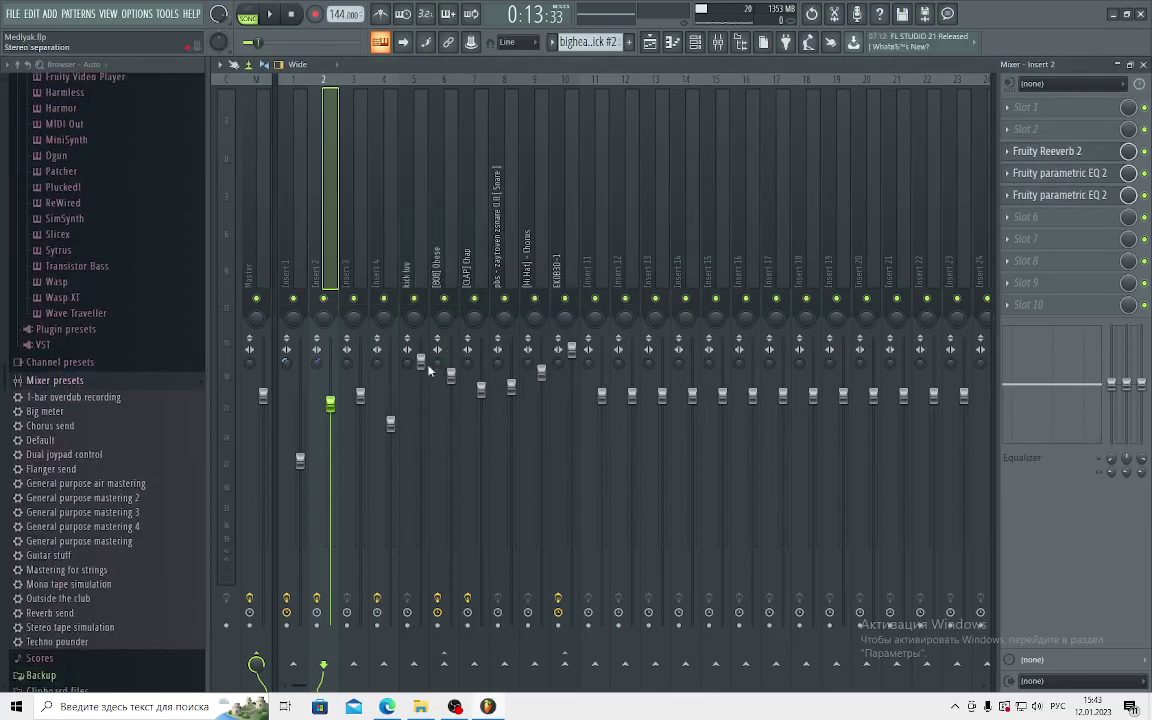
# - Check Insert 3, then open and close the Fruity Reeverb 2 effect on Insert 4
pyautogui.click(358, 240)
pyautogui.click(383, 231)
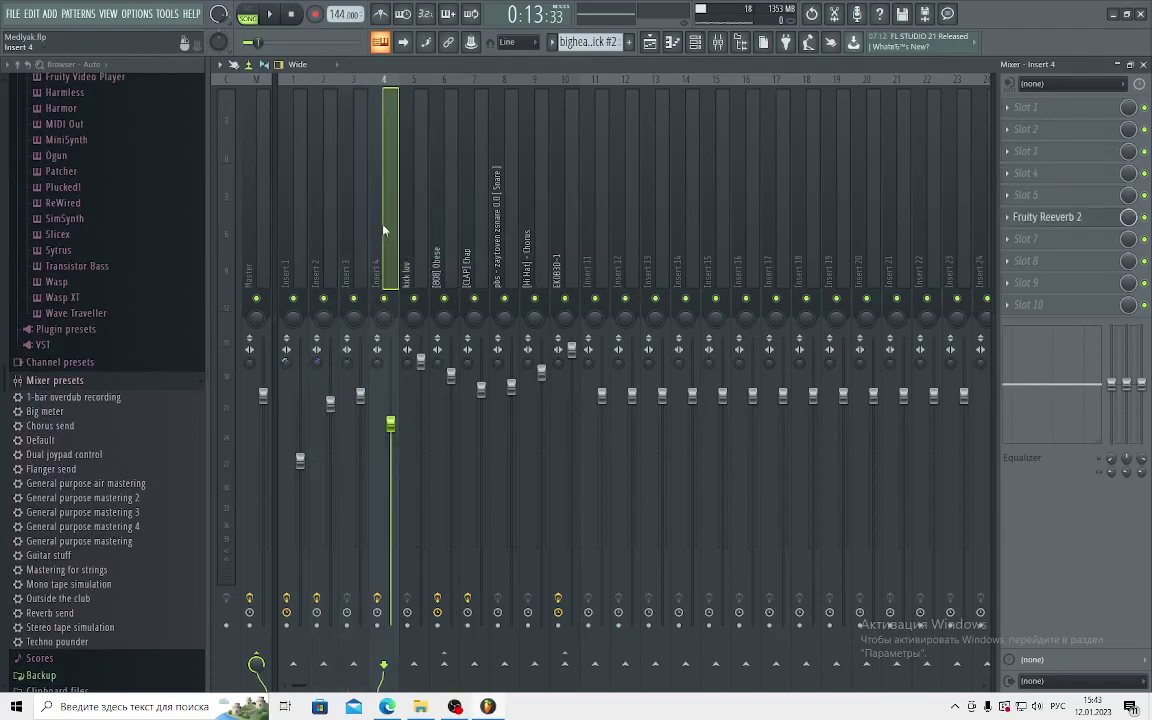
pyautogui.click(1060, 222)
pyautogui.click(1062, 222)
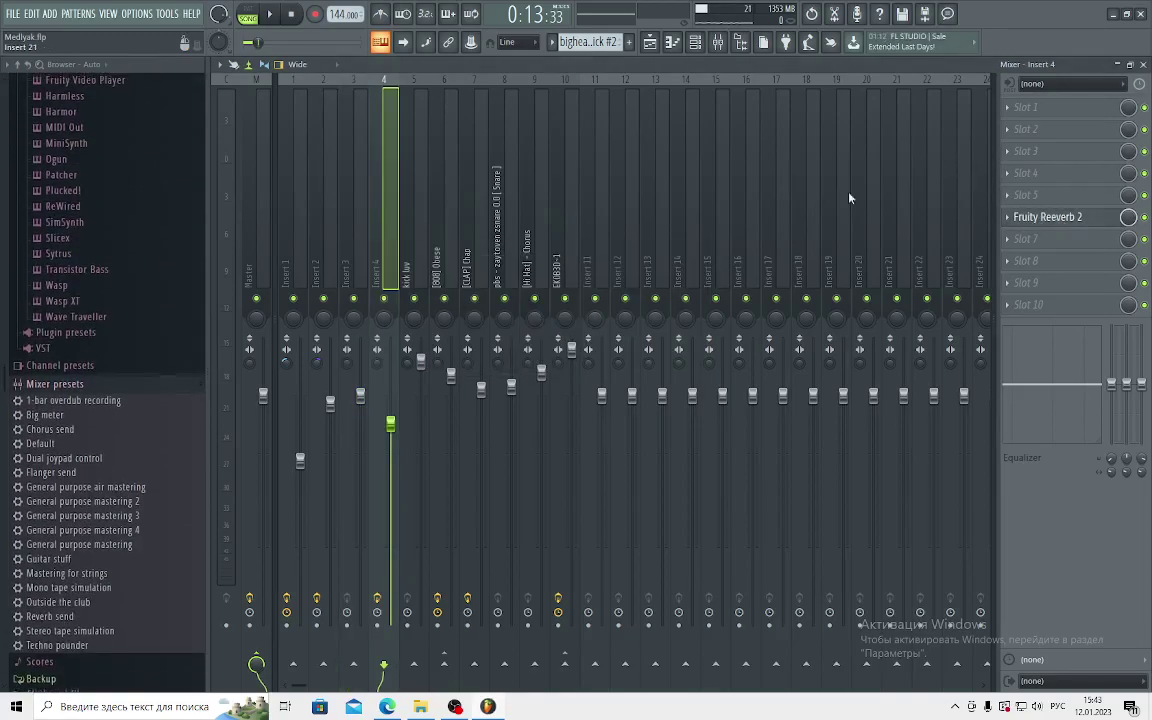
# - Check the kick luv insert, then review the Fruity Limiter and Fruity parametric EQ 2 effects on the [808] Obese insert
pyautogui.click(410, 252)
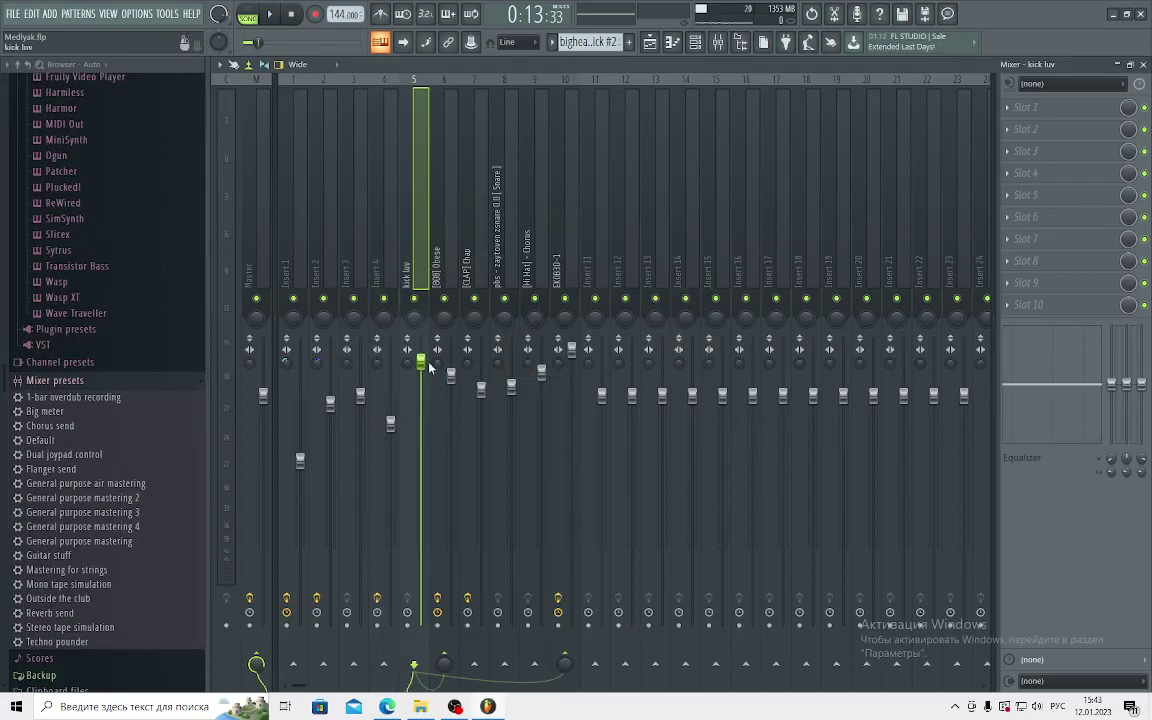
pyautogui.click(436, 250)
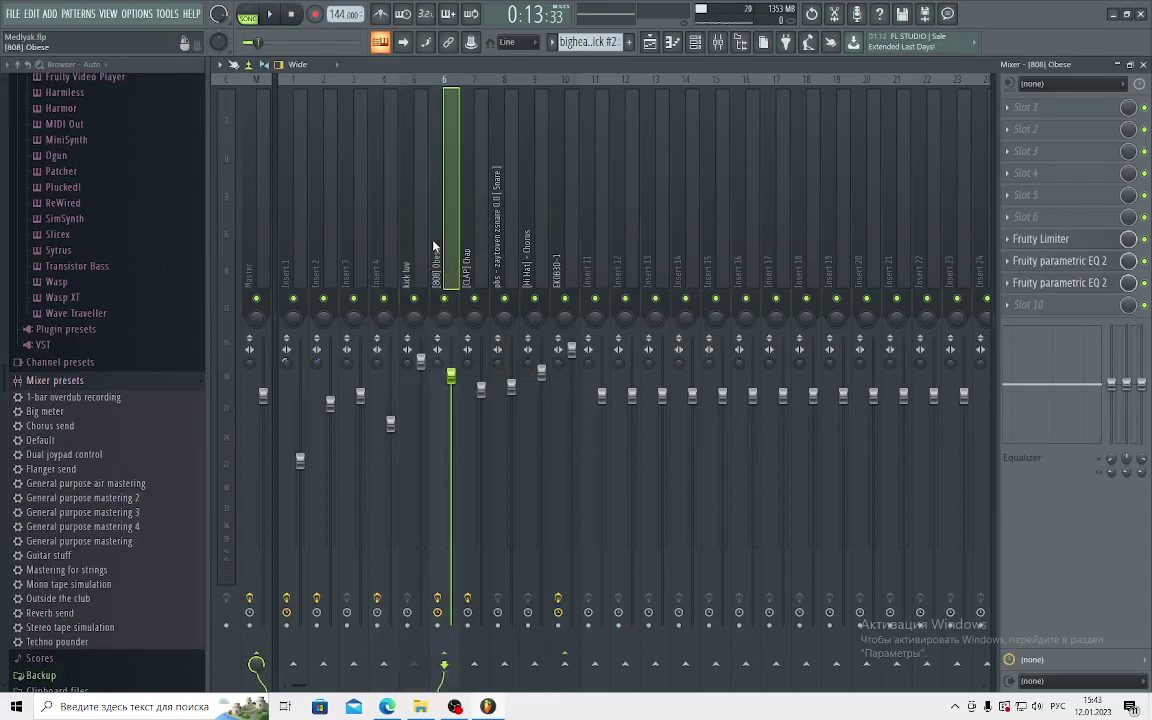
pyautogui.click(1040, 248)
pyautogui.click(1042, 260)
pyautogui.click(1052, 284)
pyautogui.click(1052, 284)
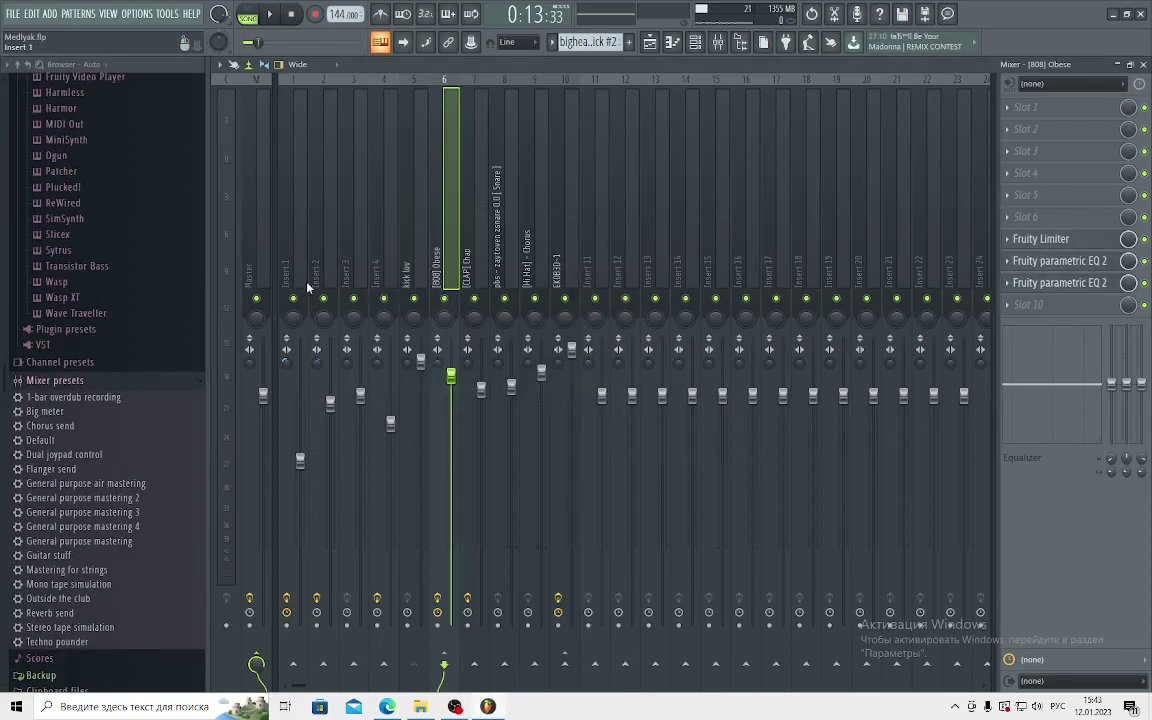
# - Select the [CLAP] Chap insert, then open and close its Fruity Reeverb 2 effect
pyautogui.click(464, 268)
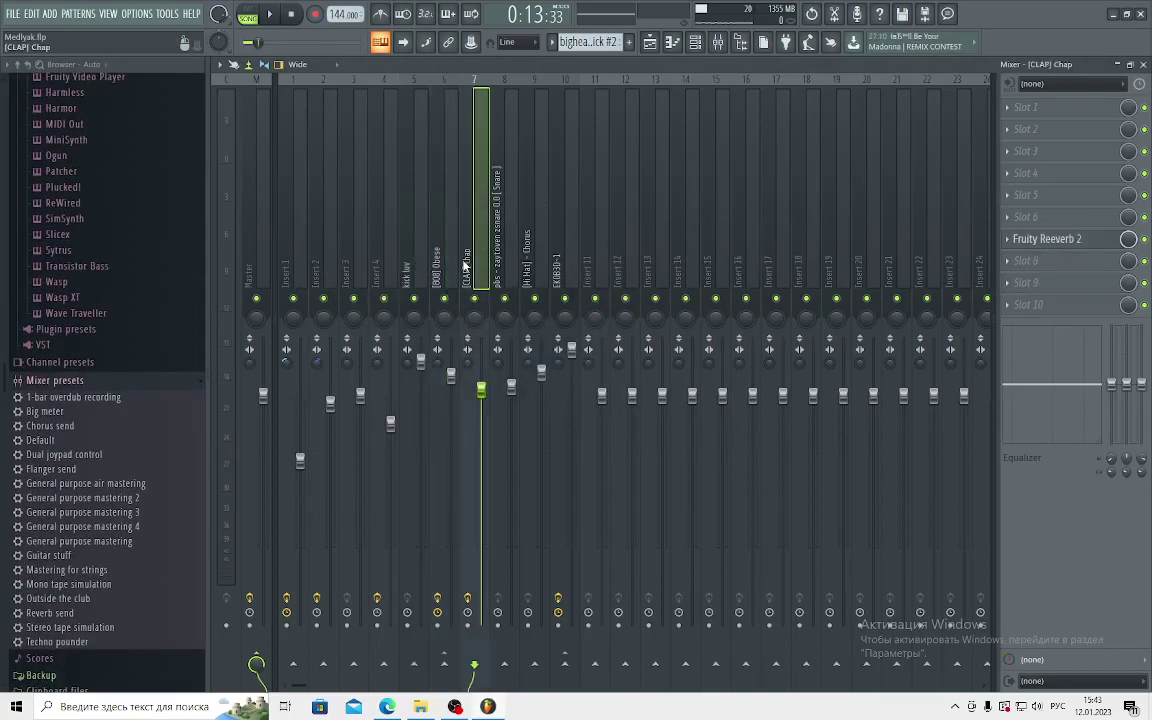
pyautogui.click(1030, 240)
pyautogui.click(1028, 240)
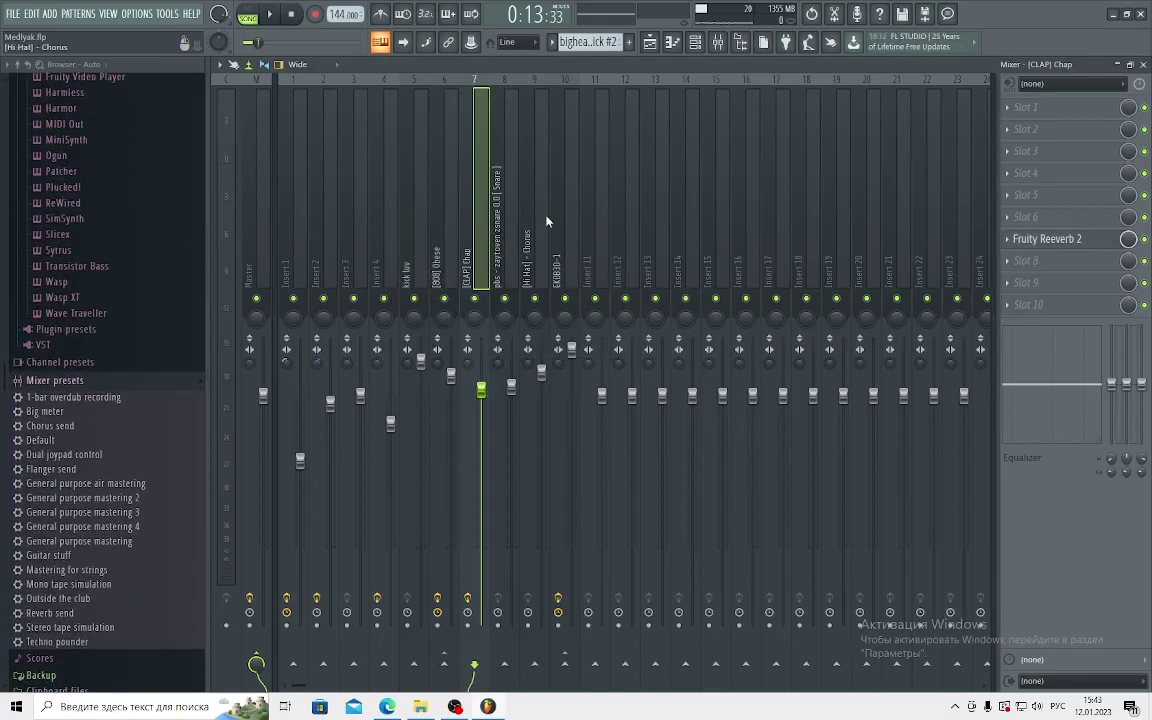
# - Check the effect slots of the pbs - zaytoven zsnare 0.0 [ Snare ] and [Hi Hat] - Chorus inserts
pyautogui.click(497, 232)
pyautogui.click(293, 200)
pyautogui.moveTo(209, 233); pyautogui.dragTo(503, 234)
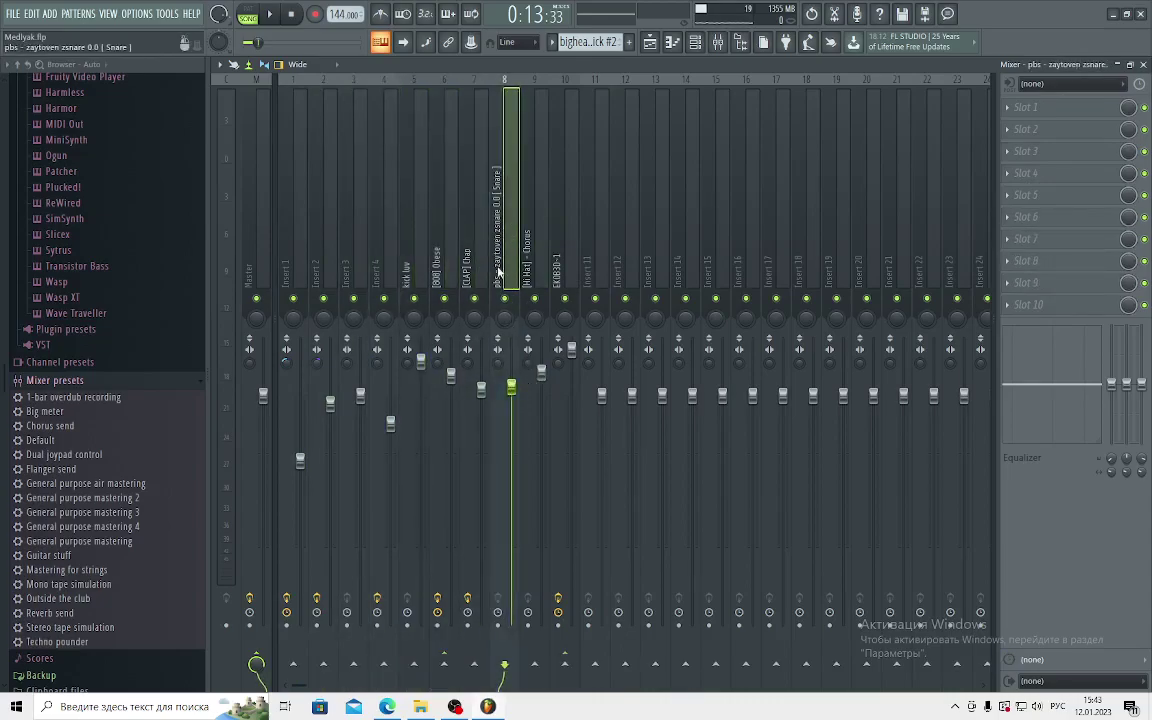
pyautogui.click(527, 256)
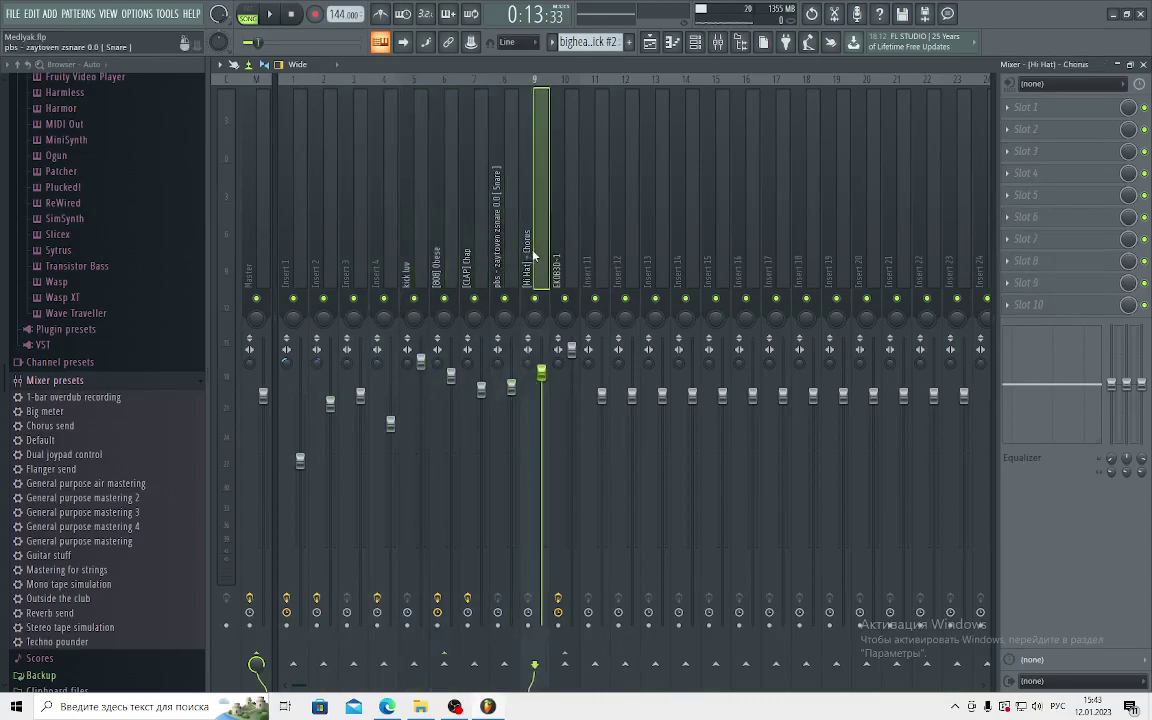
# - Select the EKOB3D-1 insert, then open and close its Fruity Limiter effect
pyautogui.click(563, 293)
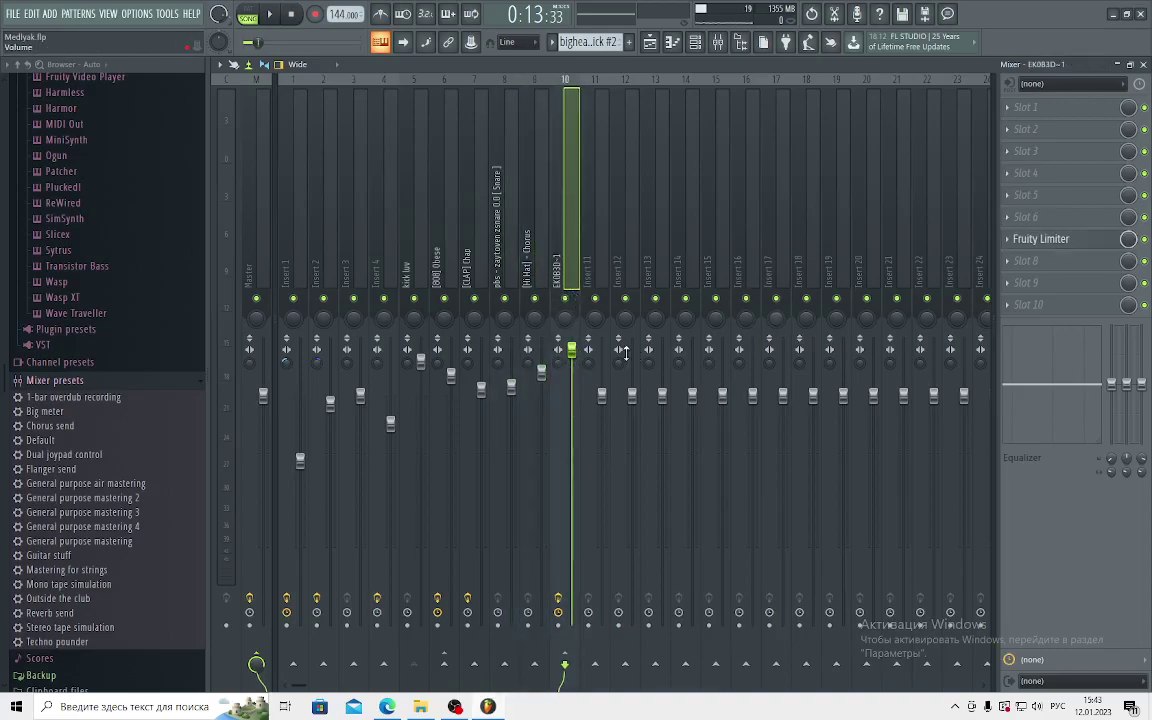
pyautogui.click(1068, 259)
pyautogui.click(1060, 240)
pyautogui.click(1060, 240)
pyautogui.click(1060, 241)
# - Return to the playlist, glance at the OBS recording window, and play the song from the beginning
pyautogui.press('F5')
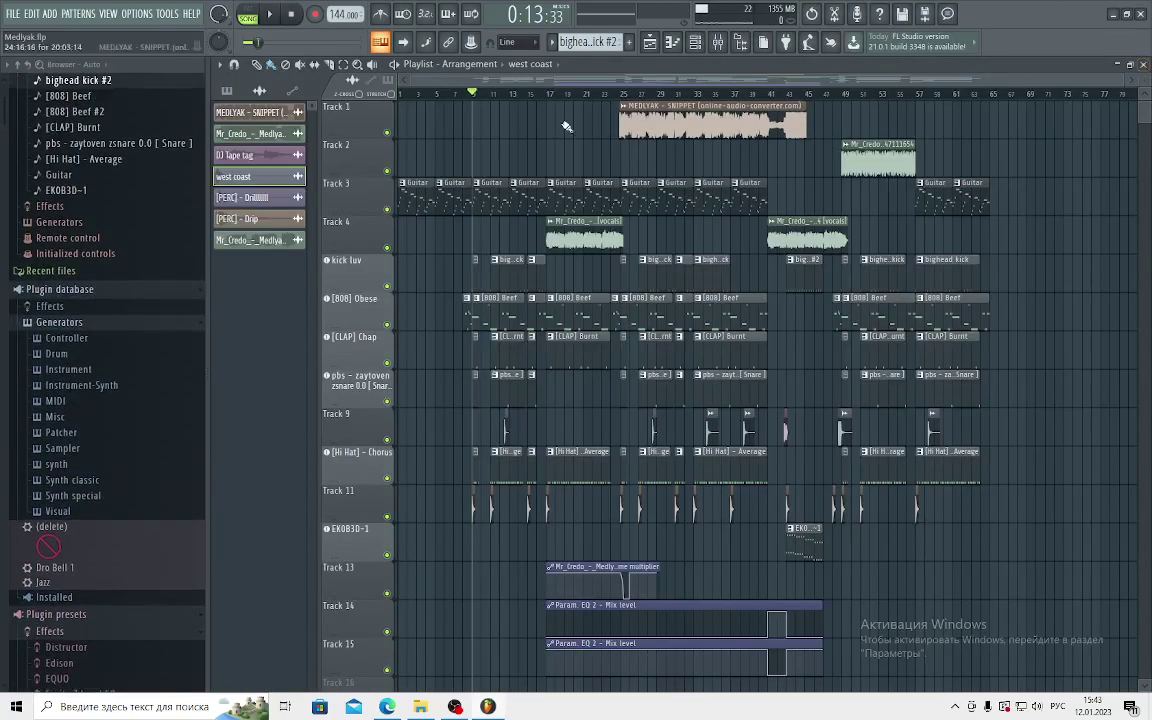
pyautogui.click(455, 707)
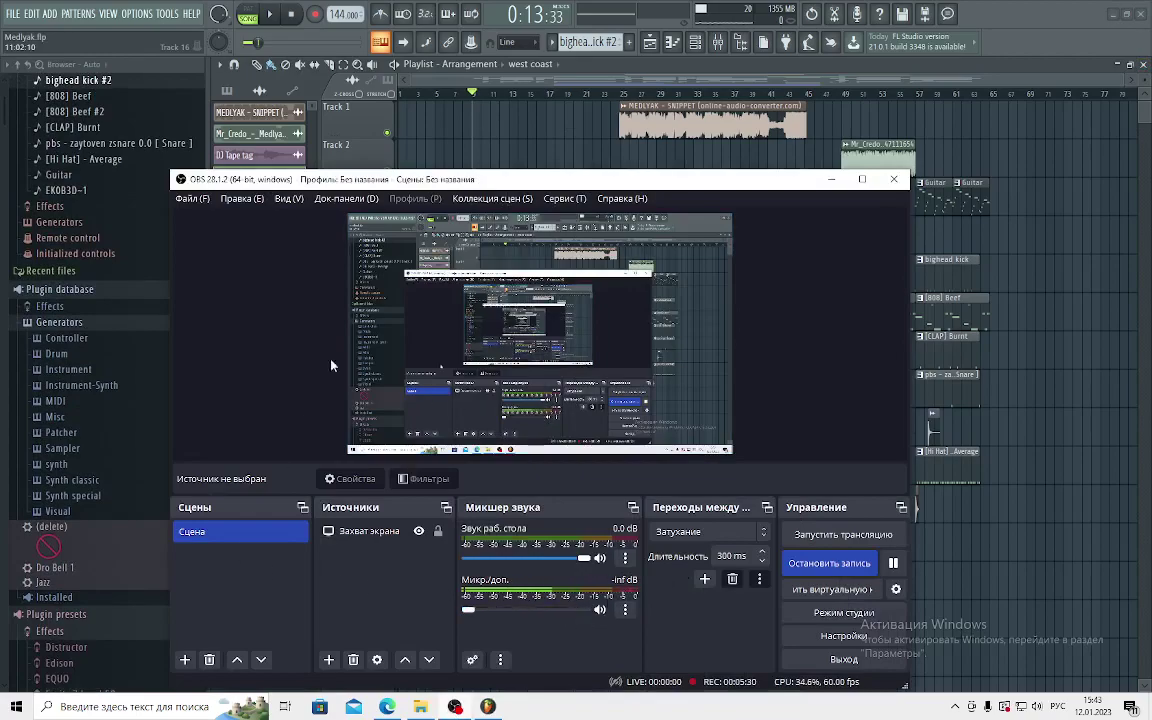
pyautogui.click(421, 160)
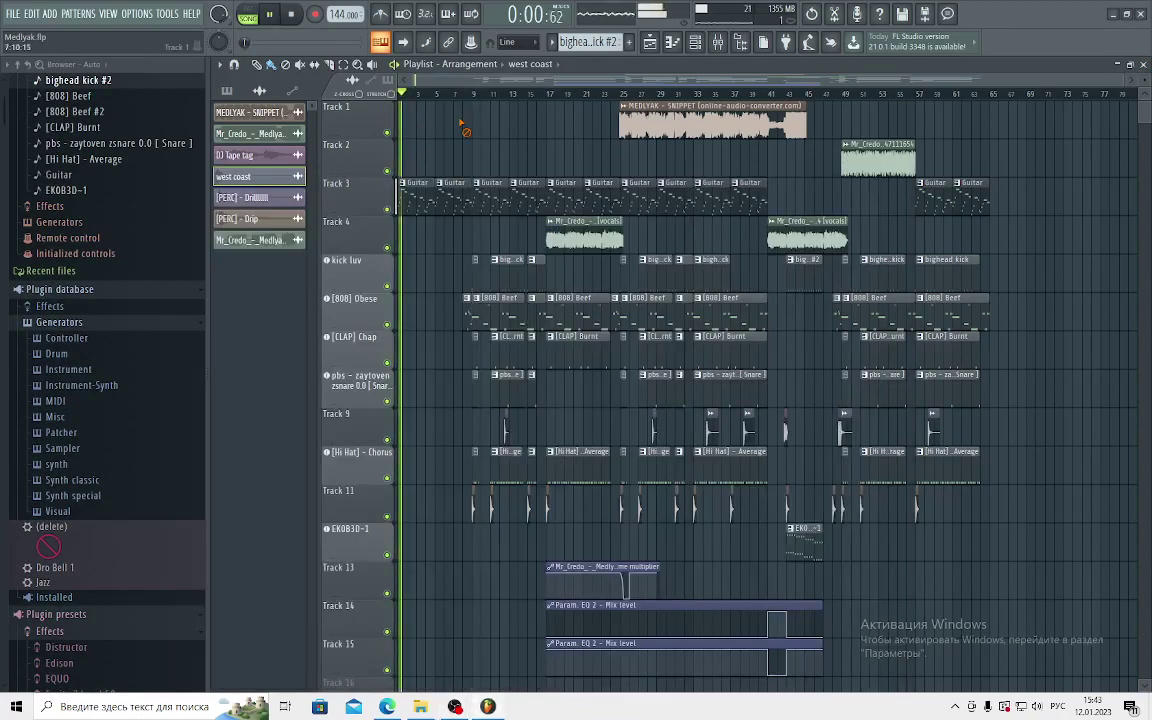
pyautogui.scroll(4, 415, 95)
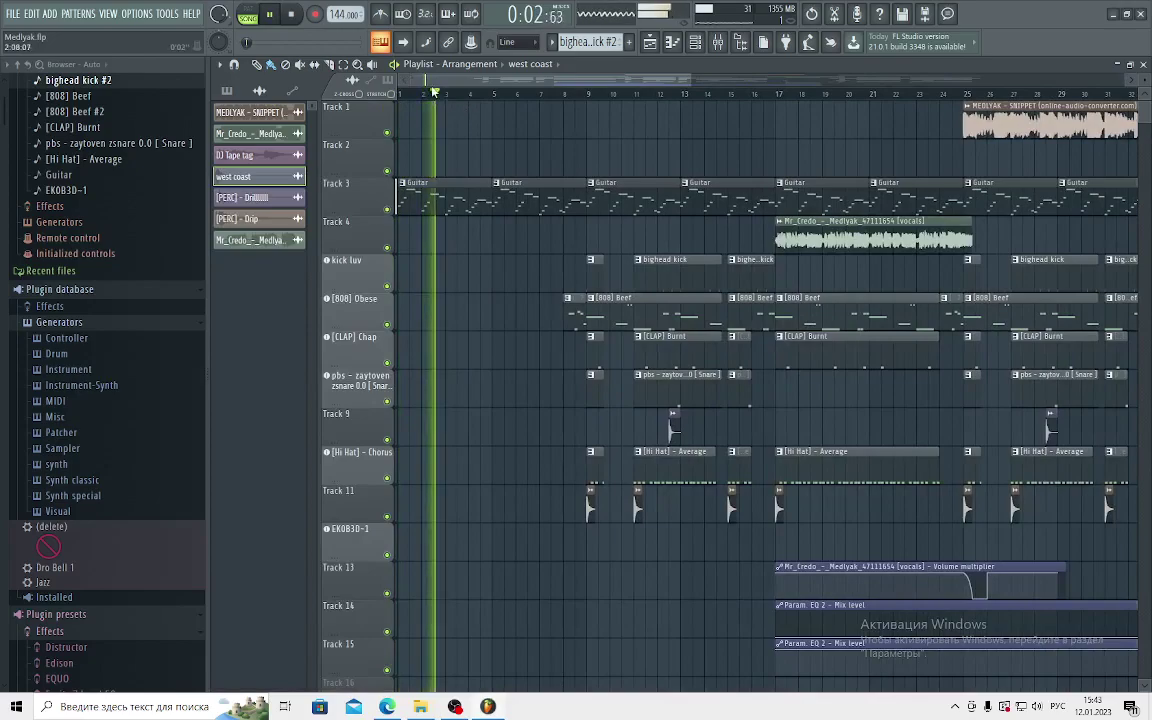
pyautogui.scroll(1, 437, 95)
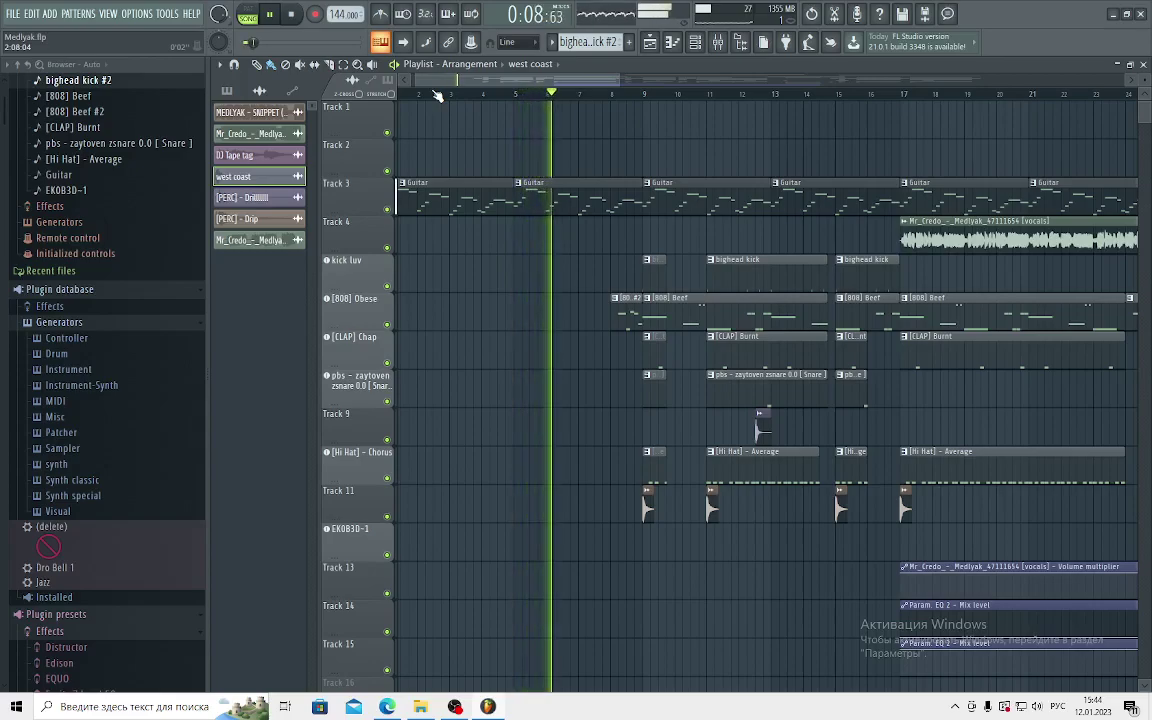
# - Turn on playlist auto-scrolling so the view follows the playhead during playback
pyautogui.click(417, 42)
pyautogui.scroll(-2, 440, 95)
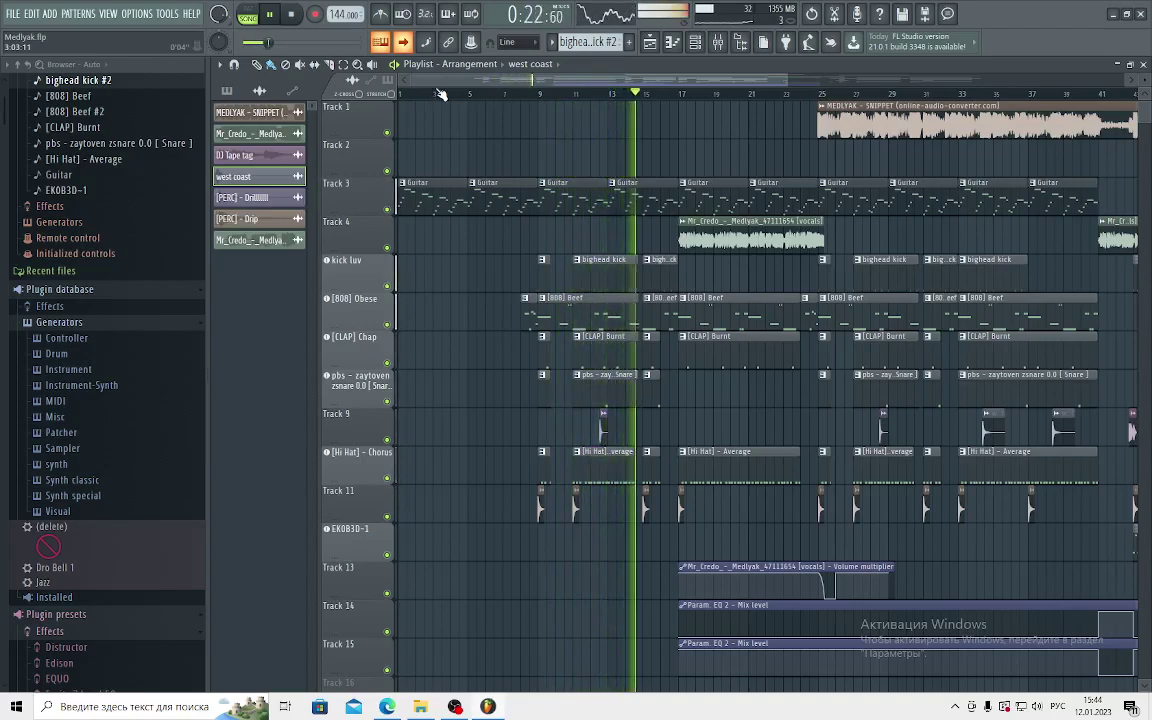
pyautogui.scroll(3, 660, 93)
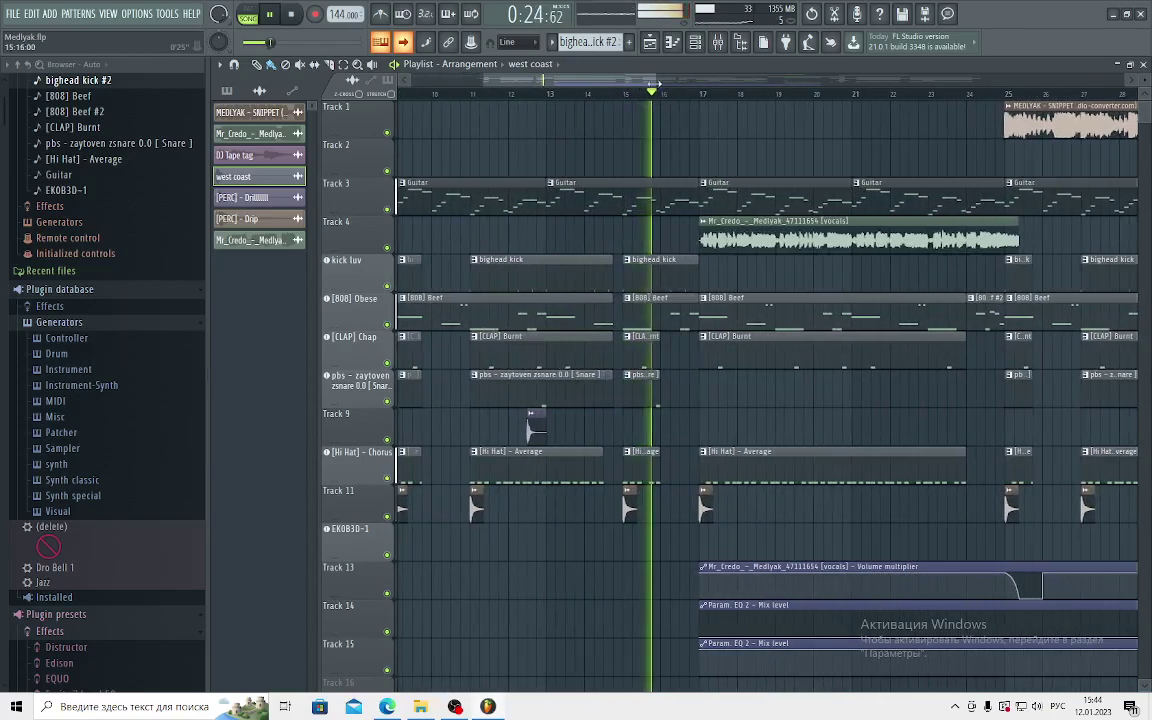
pyautogui.scroll(2, 646, 83)
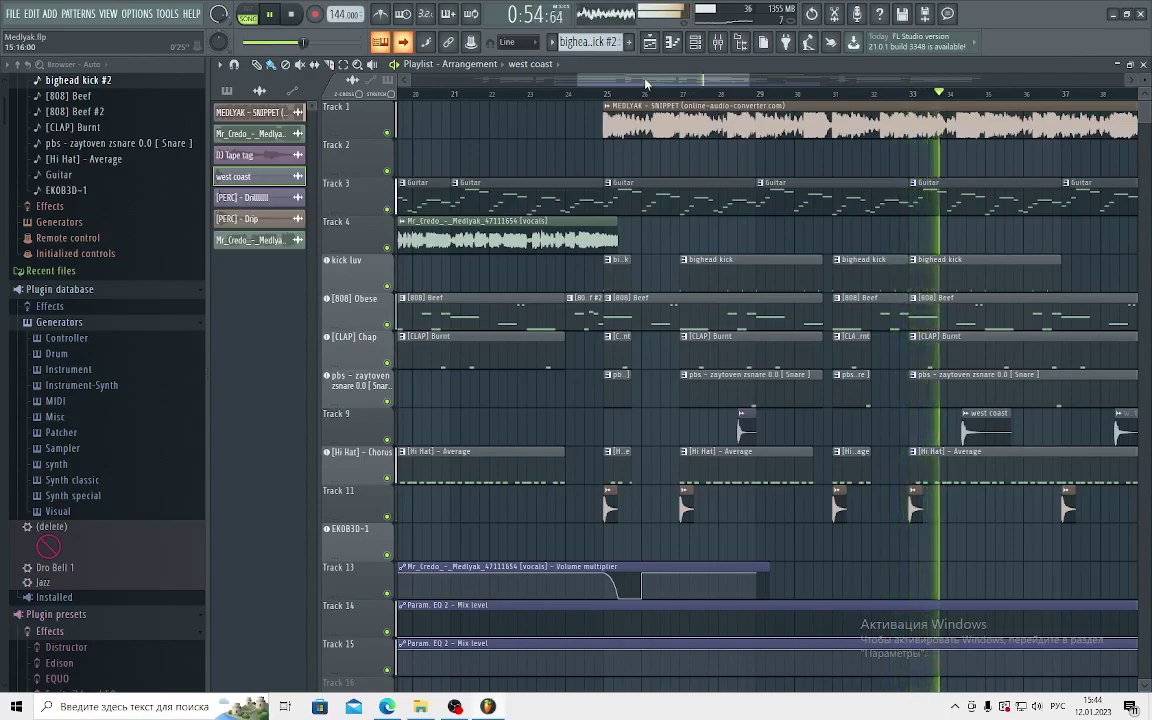
# - Mute and unmute Track 1 with the MEDLYAK - SNIPPET clip during playback to compare, then leave it muted
pyautogui.click(388, 132)
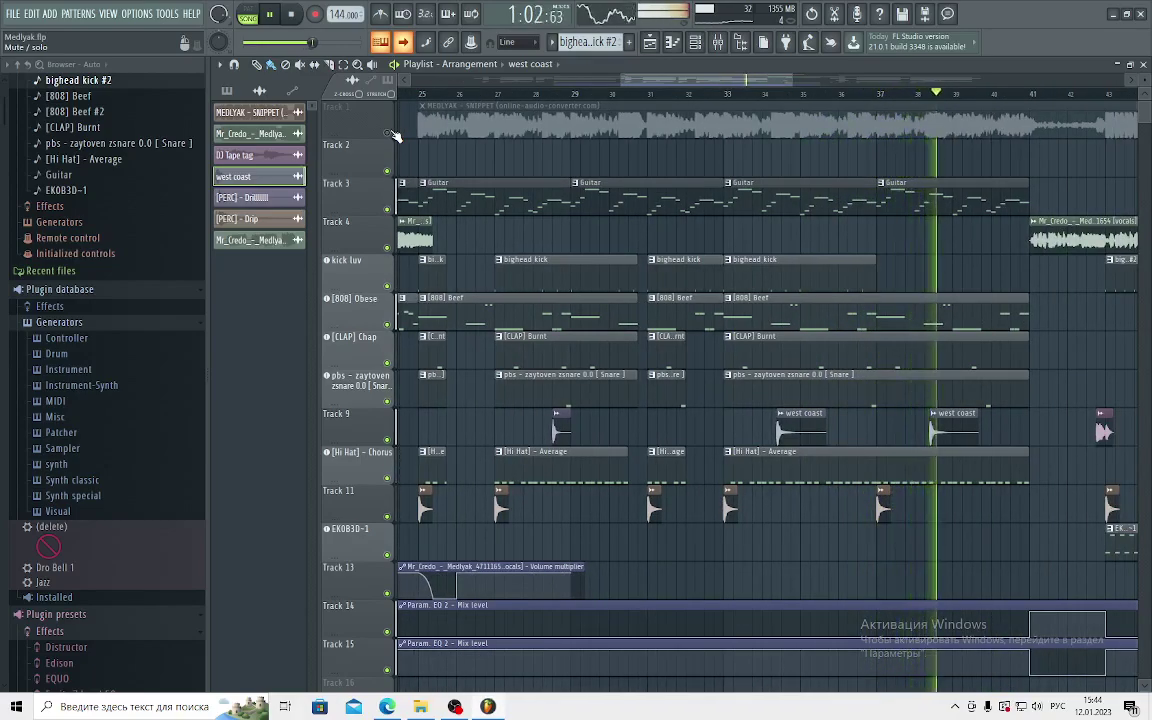
pyautogui.click(390, 132)
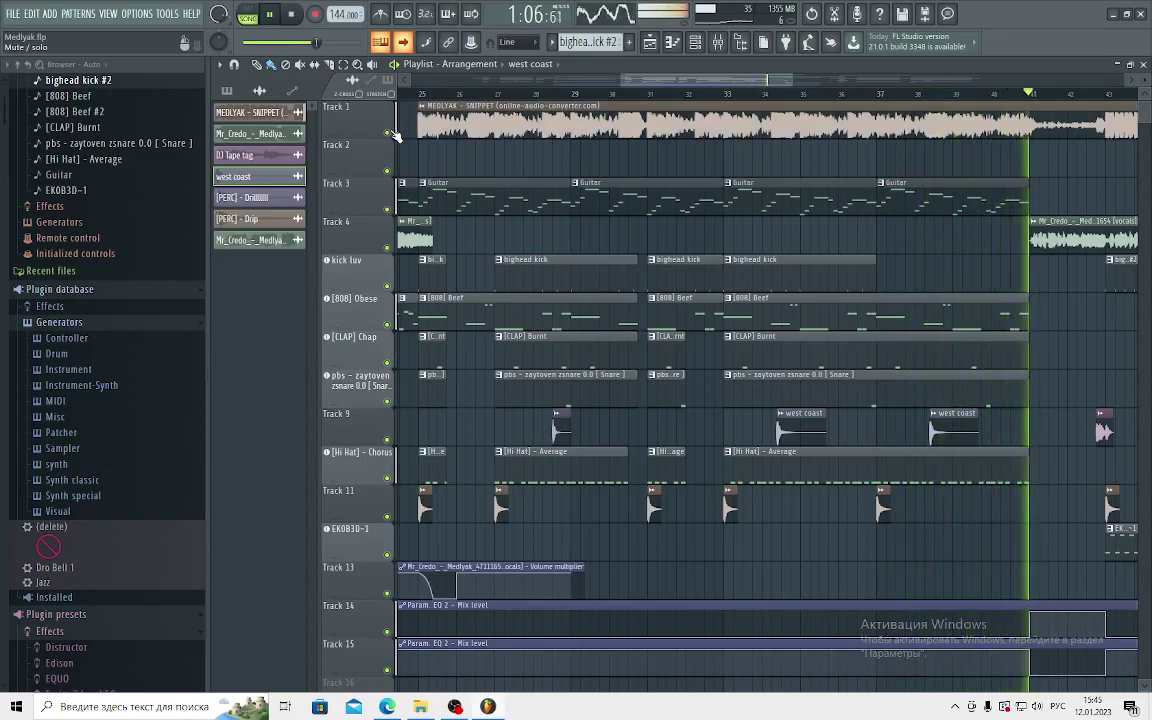
pyautogui.click(390, 132)
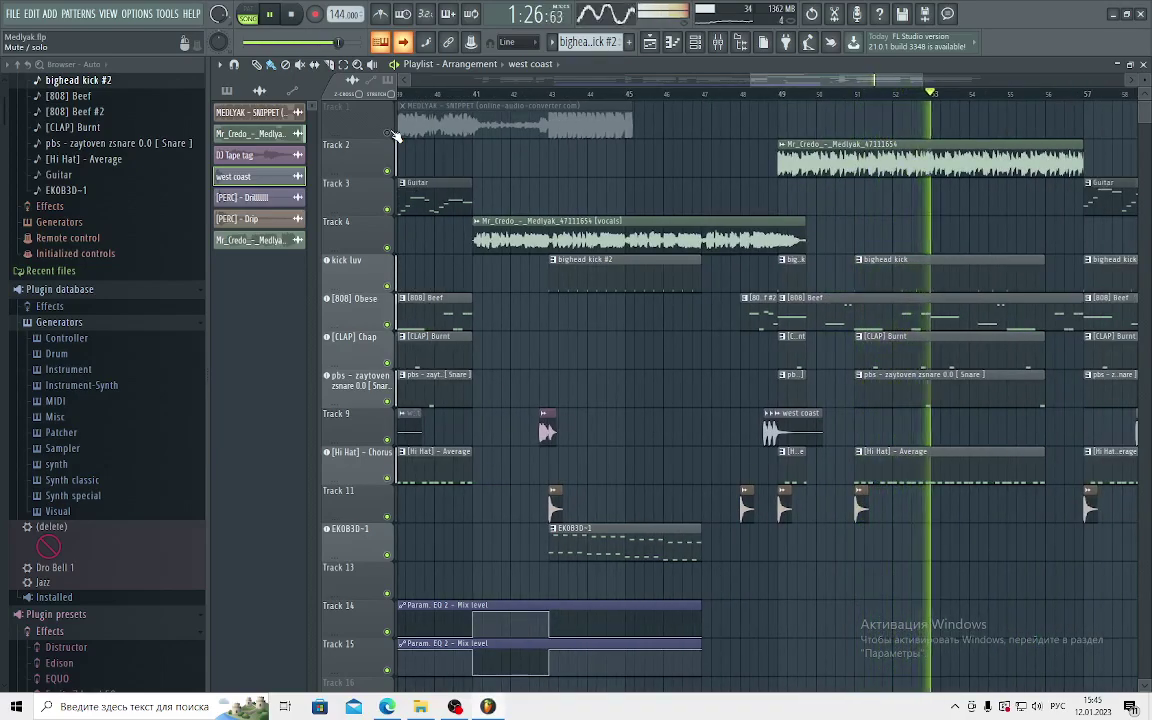
pyautogui.scroll(-1, 440, 105)
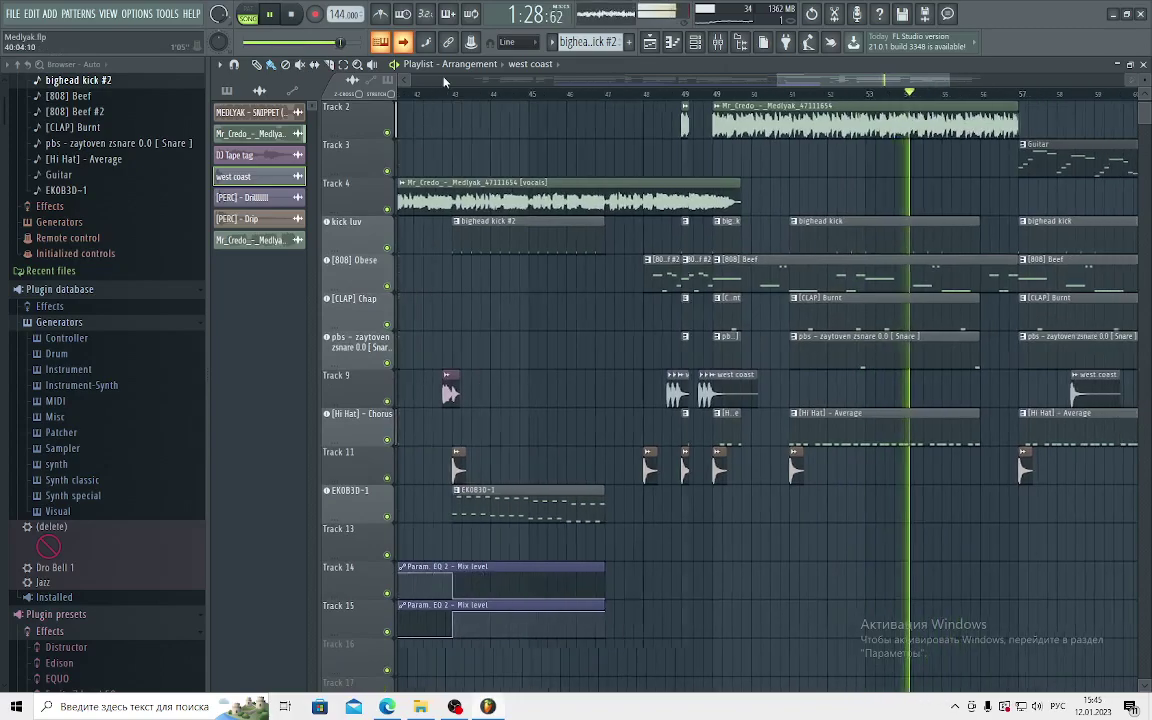
pyautogui.scroll(1, 520, 102)
pyautogui.scroll(-3, 596, 104)
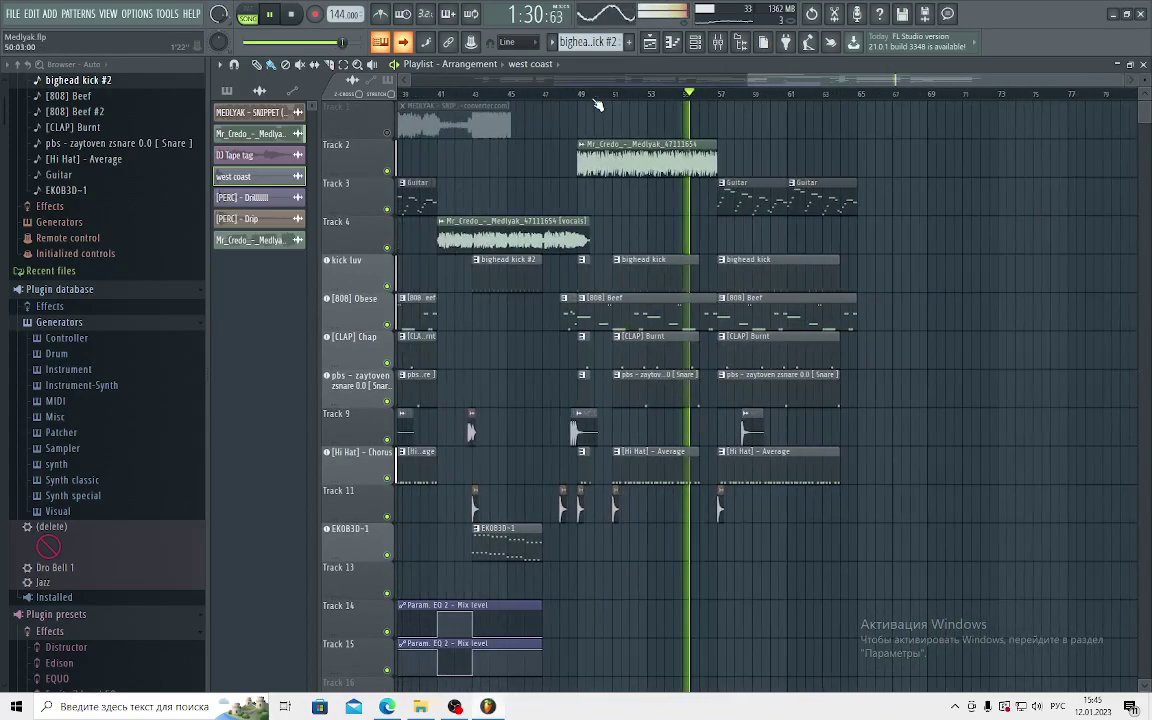